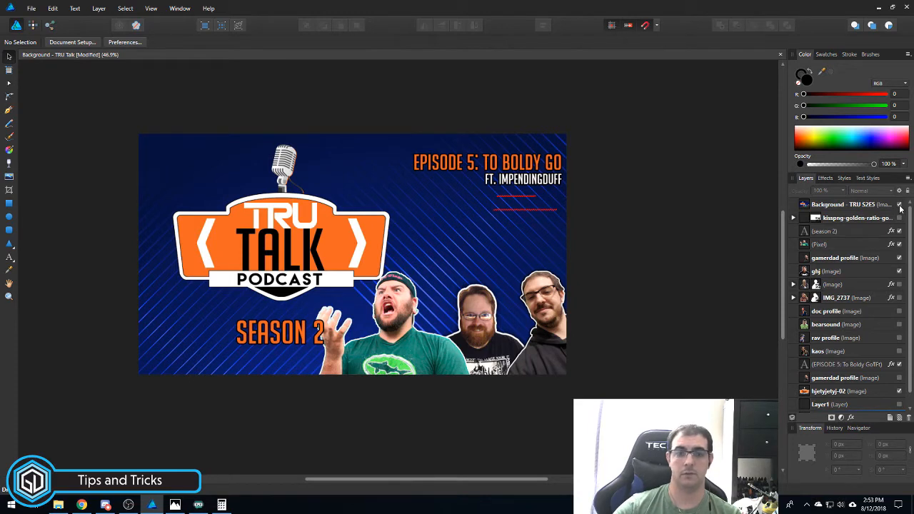
- Compare the layout with the Background - TRU S2E5 reference image by toggling its visibility, ending with that layer hidden
{"action": "left_click", "coordinate": [899, 205]}
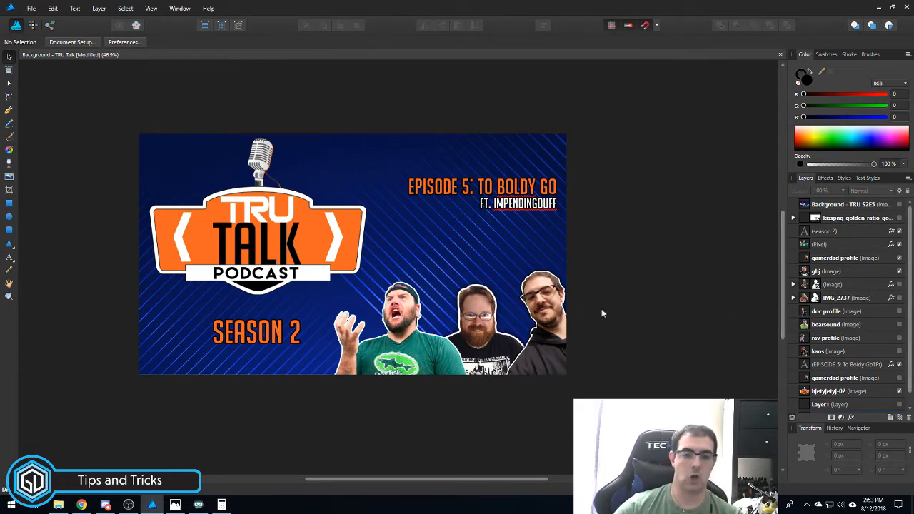
{"action": "left_click", "coordinate": [900, 205]}
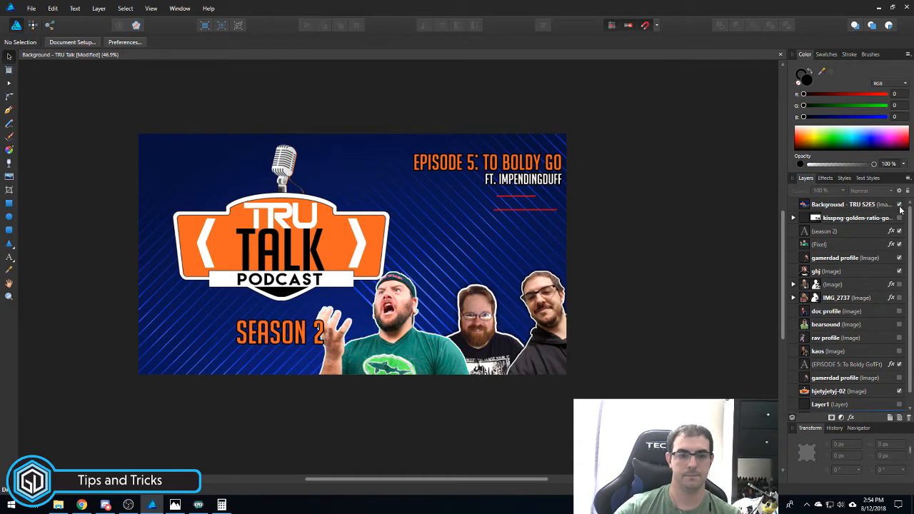
{"action": "left_click", "coordinate": [900, 206]}
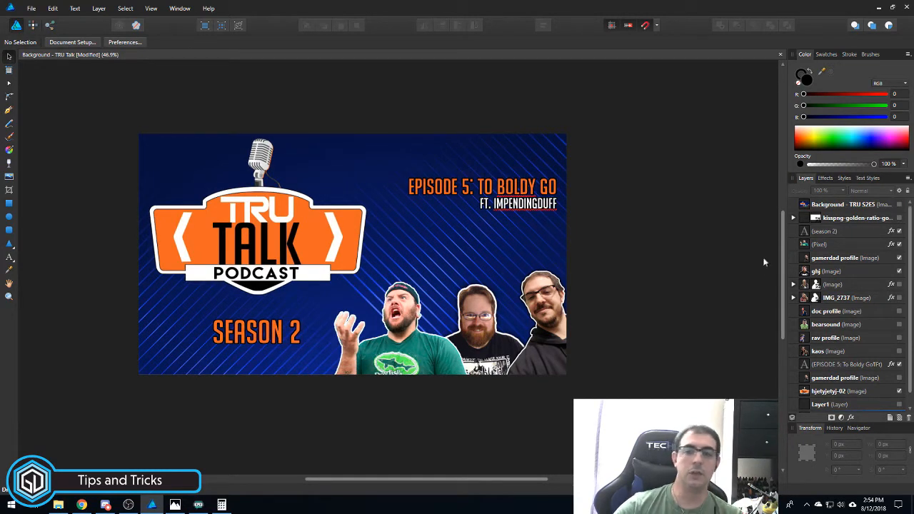
- Correct the episode title's spelling so its first line reads "Episode 5: To Boldly Go"
{"action": "double_click", "coordinate": [515, 191]}
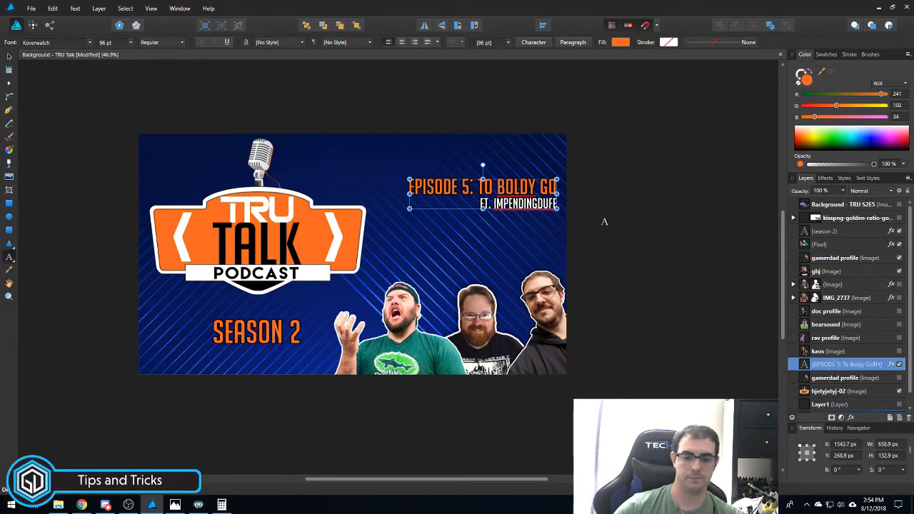
{"action": "type", "text": "l"}
{"action": "key", "text": "Escape"}
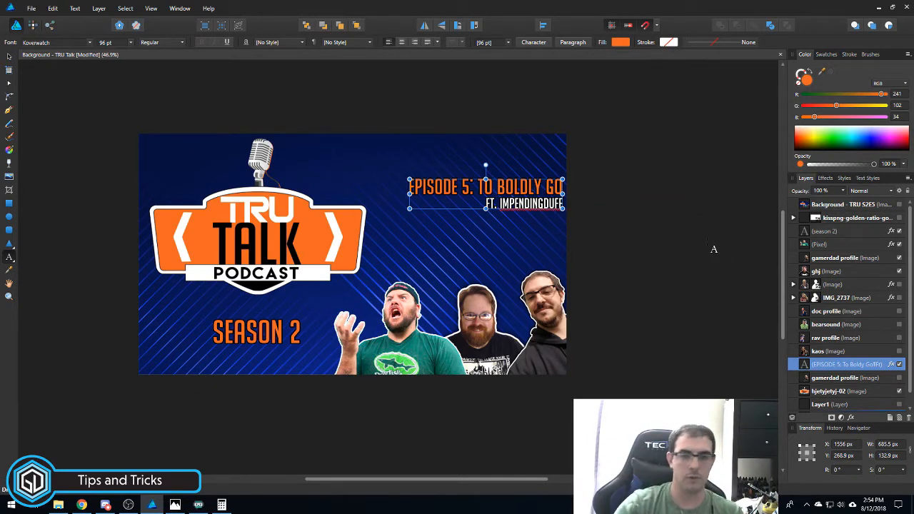
{"action": "left_click", "coordinate": [713, 248]}
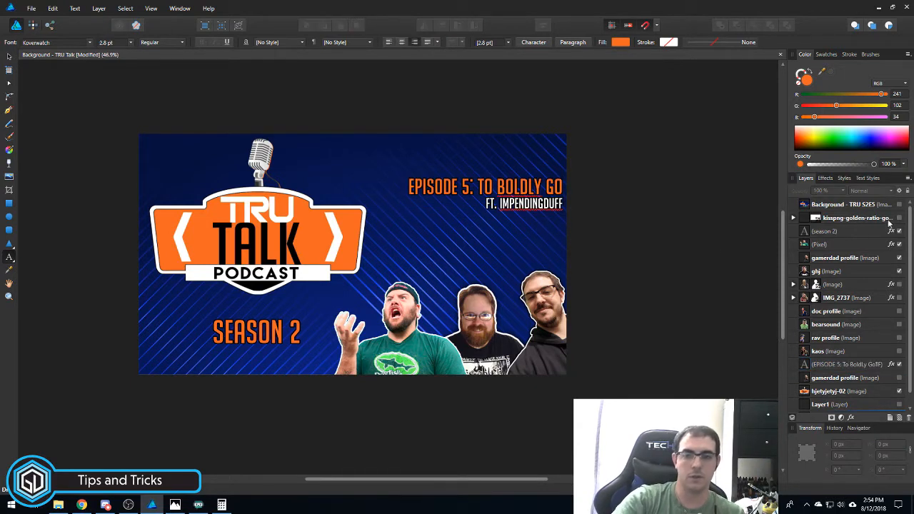
- Show the golden-ratio overlay and move the ghj portrait slightly right and down to about X 1575 px, Y 888 px
{"action": "left_click", "coordinate": [898, 217]}
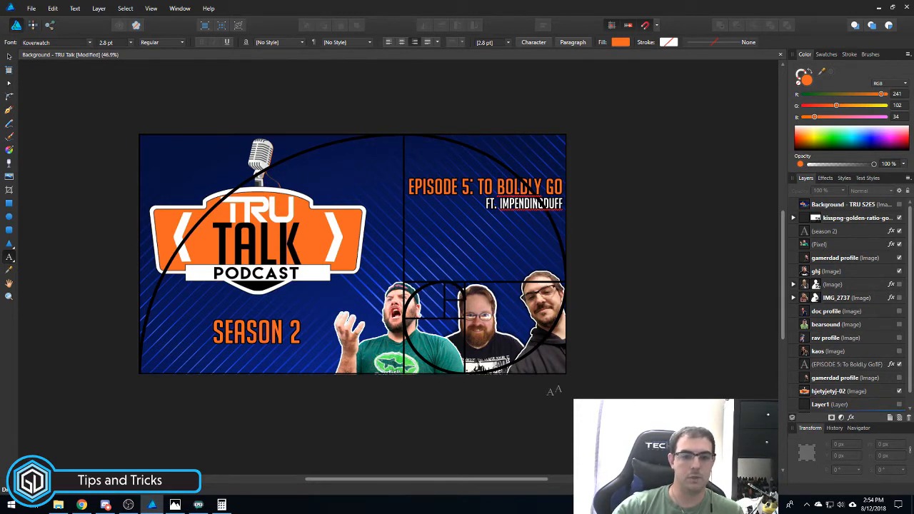
{"action": "left_click", "coordinate": [832, 272]}
{"action": "left_click", "coordinate": [10, 57]}
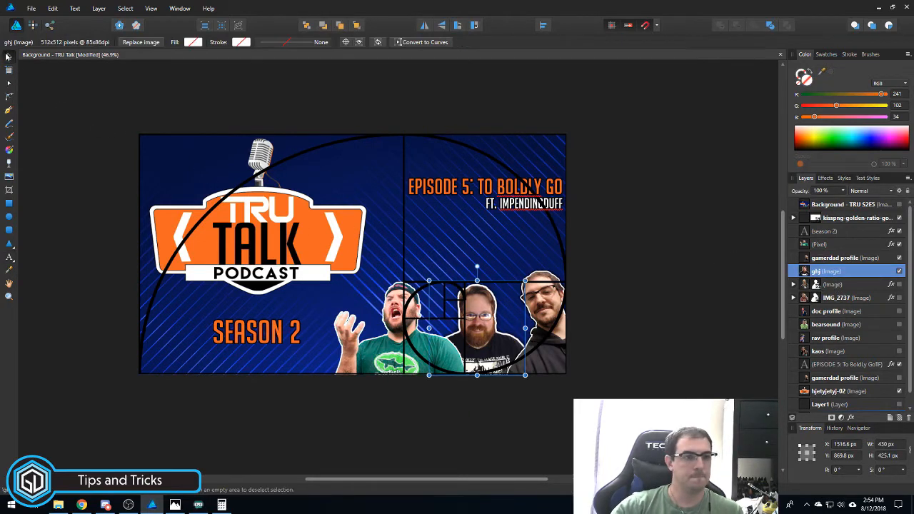
{"action": "left_click_drag", "start_coordinate": [478, 322], "coordinate": [487, 324]}
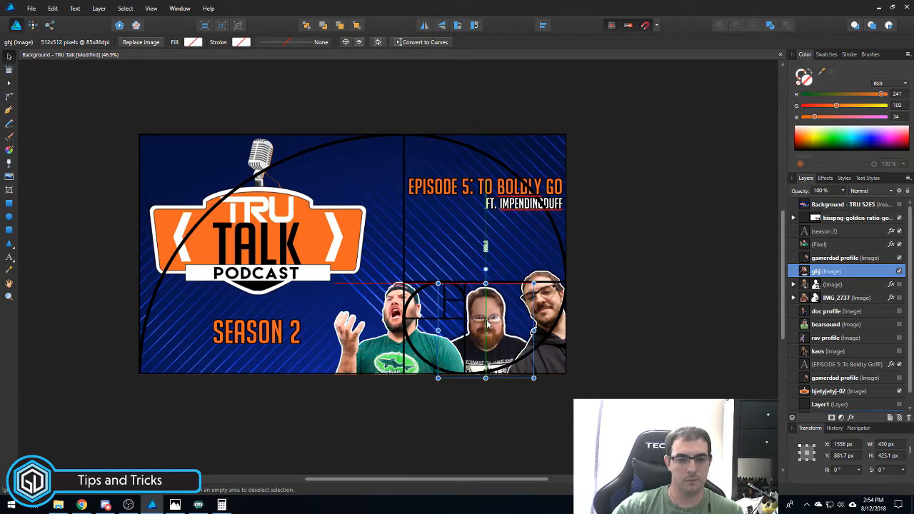
{"action": "left_click_drag", "start_coordinate": [488, 325], "coordinate": [492, 326]}
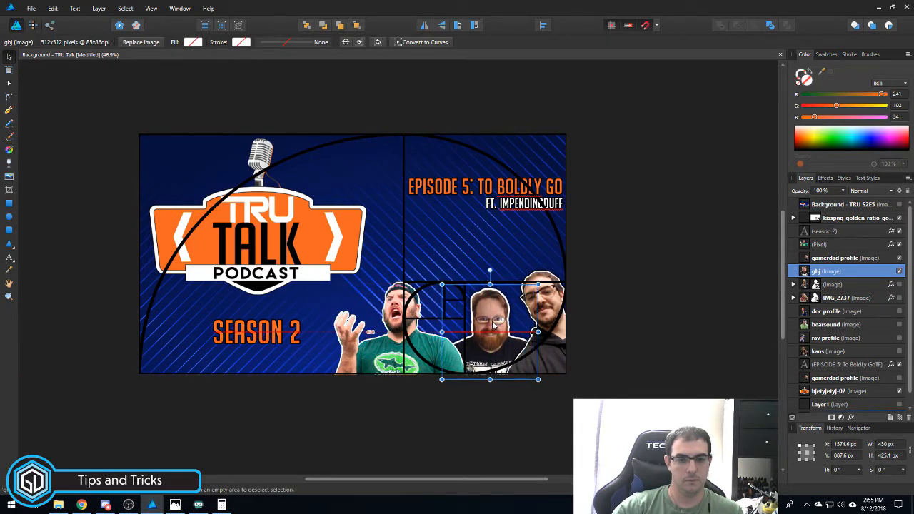
- Move the green-shirt cutout on the Pixel layer slightly right to about X 1213 px, Y 956 px, and deselect it
{"action": "left_click", "coordinate": [383, 351]}
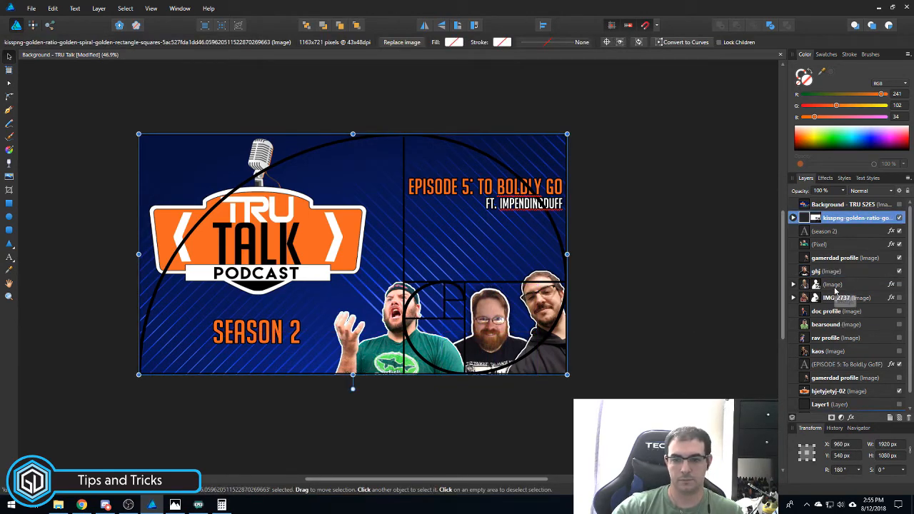
{"action": "left_click", "coordinate": [834, 245]}
{"action": "left_click_drag", "start_coordinate": [381, 358], "coordinate": [388, 355]}
{"action": "left_click_drag", "start_coordinate": [298, 442], "coordinate": [281, 445]}
{"action": "left_click_drag", "start_coordinate": [640, 361], "coordinate": [663, 384]}
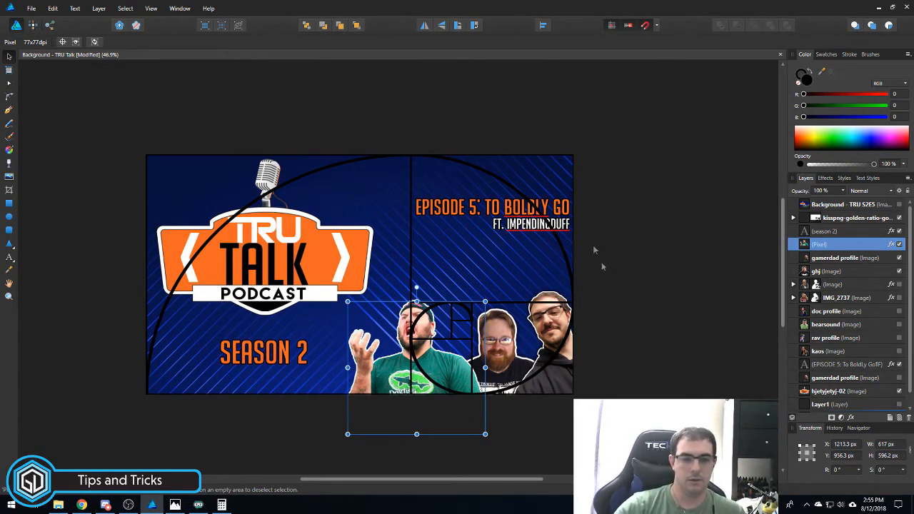
{"action": "left_click", "coordinate": [77, 163]}
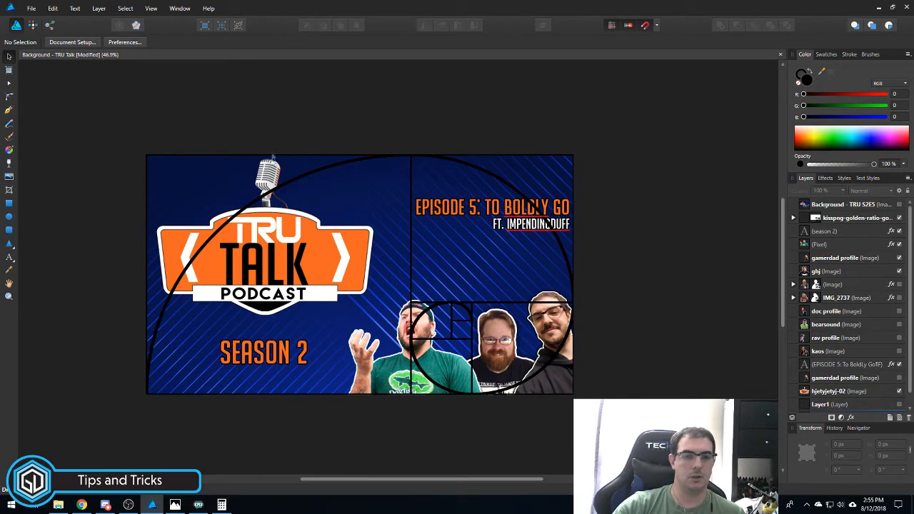
- Try aligning the podcast logo with the canvas's upper-left corner and enlarging it to about 1092 × 874 px, and undo both changes
{"action": "left_click", "coordinate": [268, 246]}
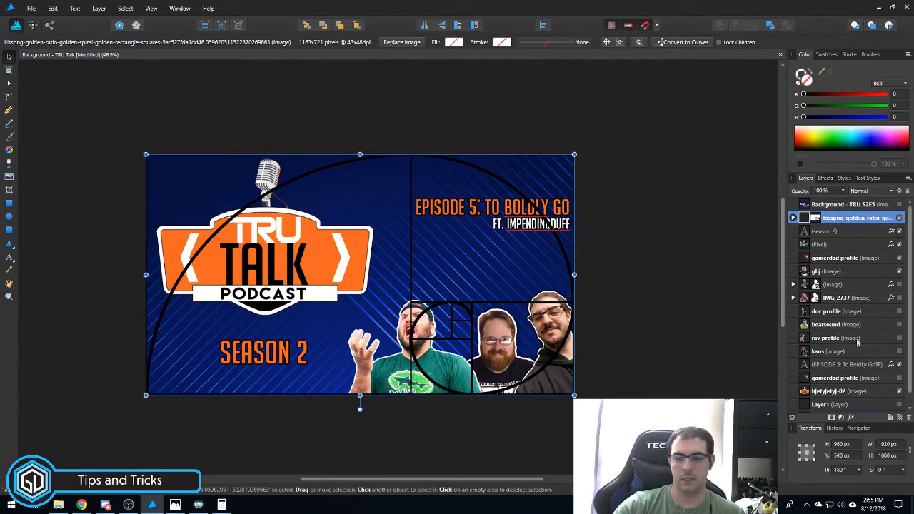
{"action": "scroll", "coordinate": [858, 331], "scroll_direction": "down", "scroll_amount": 1}
{"action": "left_click", "coordinate": [857, 378]}
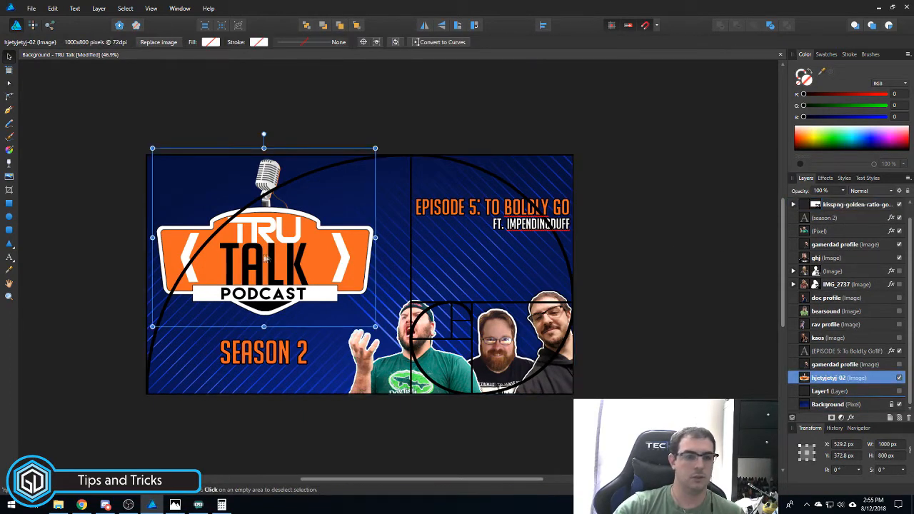
{"action": "left_click_drag", "start_coordinate": [277, 253], "coordinate": [271, 260]}
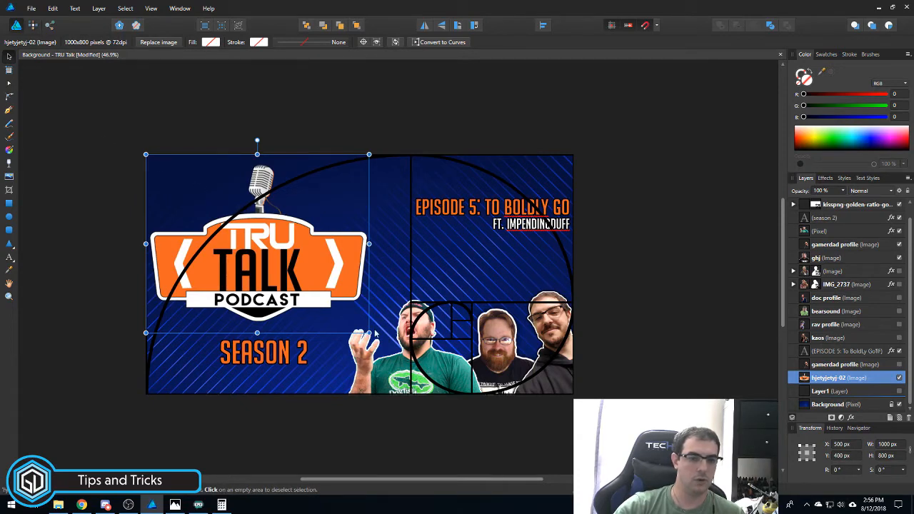
{"action": "left_click_drag", "start_coordinate": [372, 333], "coordinate": [391, 350]}
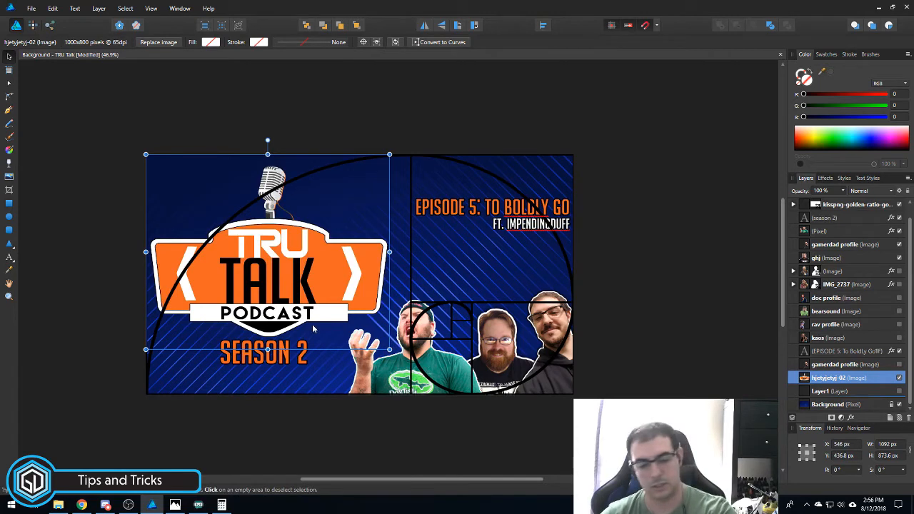
{"action": "key", "text": "ctrl+z"}
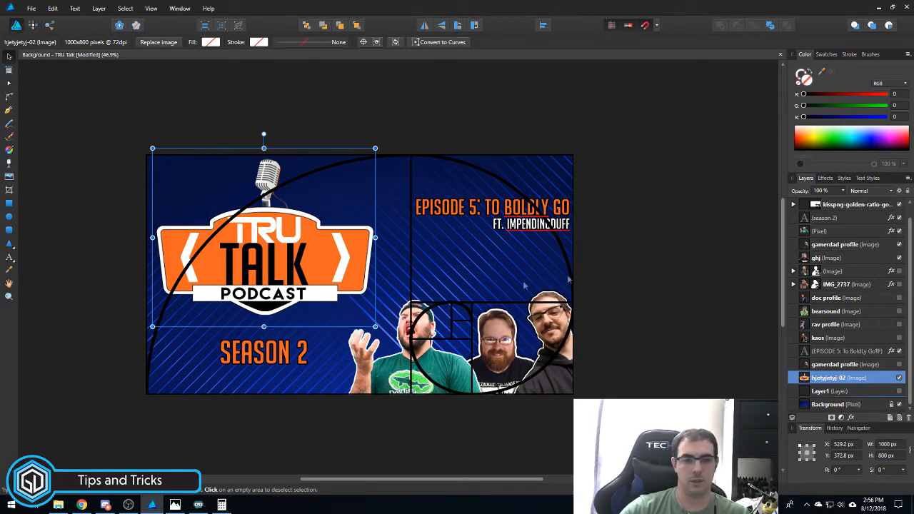
- Hide the golden-ratio overlay, logo, episode title, Season 2 text and all three portraits, keeping only the background visible
{"action": "left_click", "coordinate": [899, 205]}
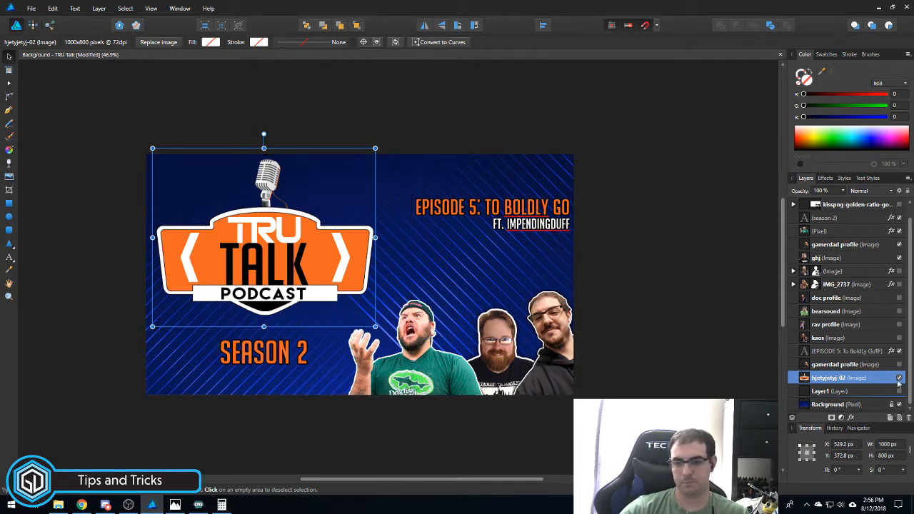
{"action": "left_click", "coordinate": [899, 378]}
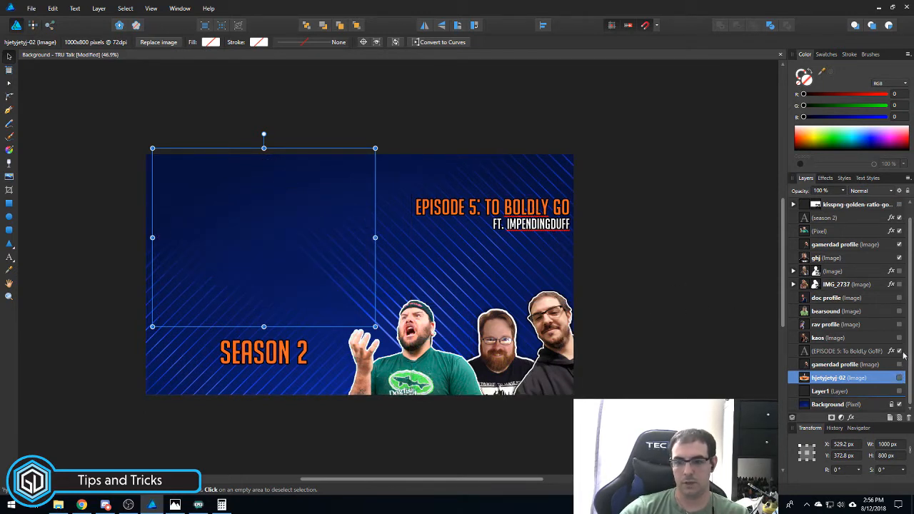
{"action": "left_click", "coordinate": [899, 351]}
{"action": "left_click", "coordinate": [899, 231]}
{"action": "left_click", "coordinate": [899, 217]}
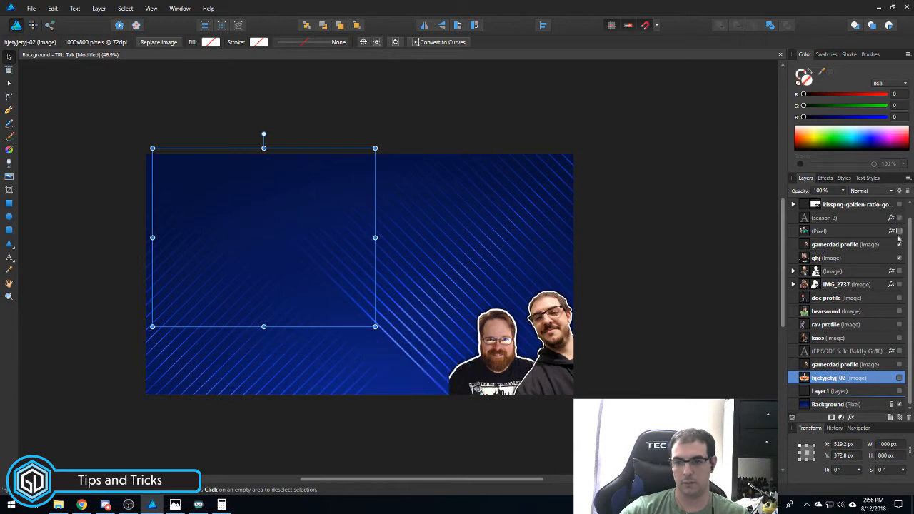
{"action": "left_click", "coordinate": [897, 245]}
{"action": "left_click", "coordinate": [899, 258]}
{"action": "left_click", "coordinate": [899, 244]}
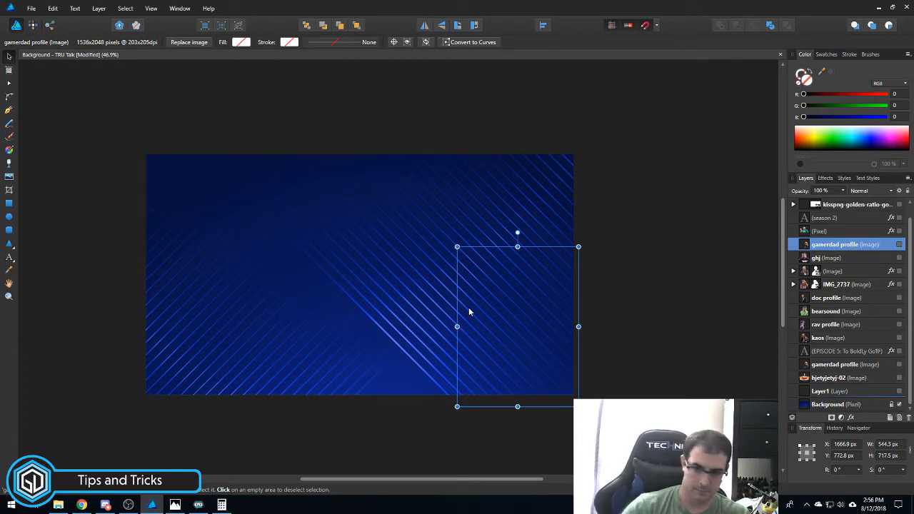
- Make the podcast logo, the episode title and the Season 2 text layers visible again
{"action": "left_click", "coordinate": [899, 378]}
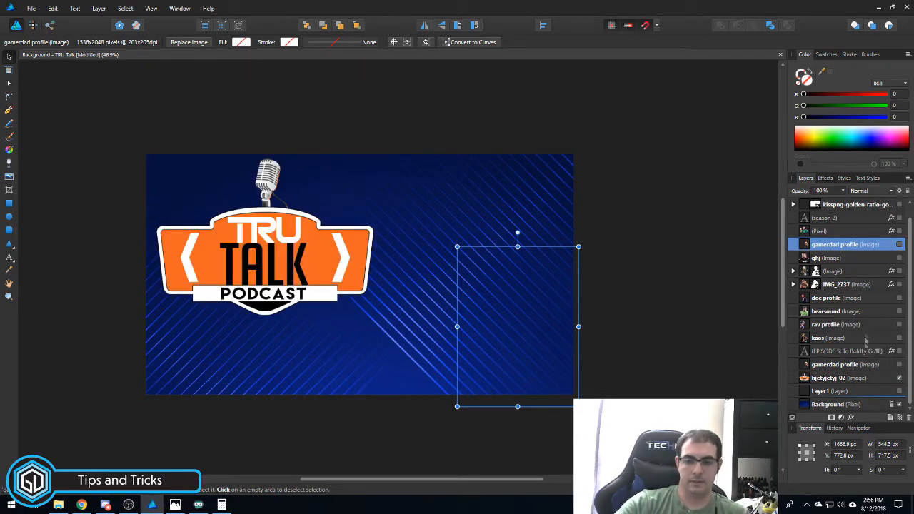
{"action": "scroll", "coordinate": [863, 366], "scroll_direction": "up", "scroll_amount": 1}
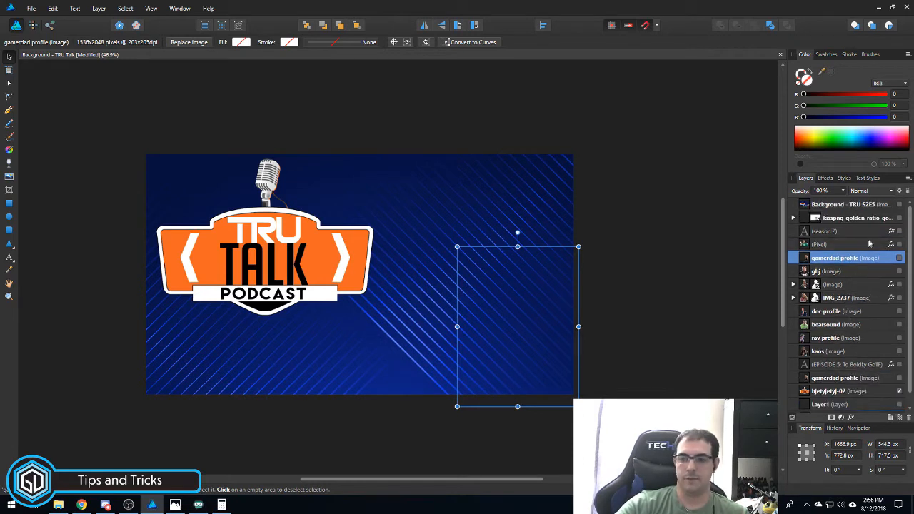
{"action": "scroll", "coordinate": [896, 352], "scroll_direction": "down", "scroll_amount": 1}
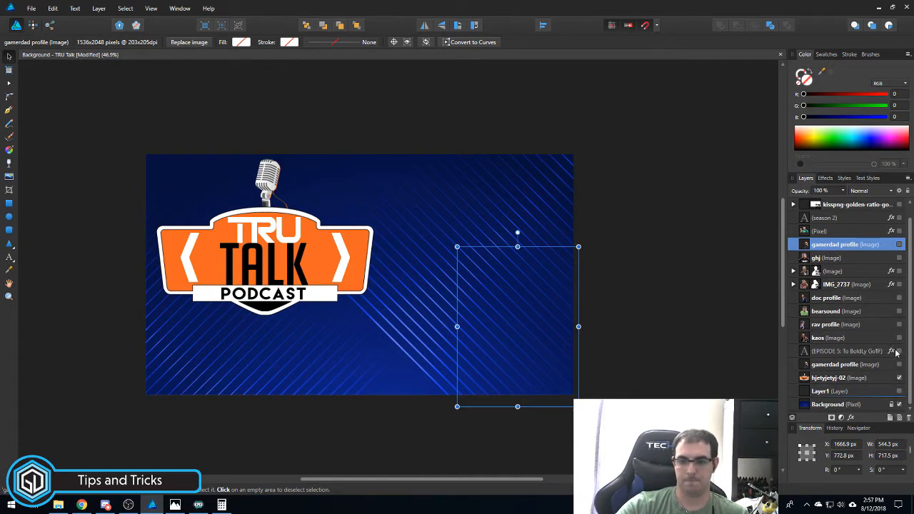
{"action": "left_click", "coordinate": [898, 350]}
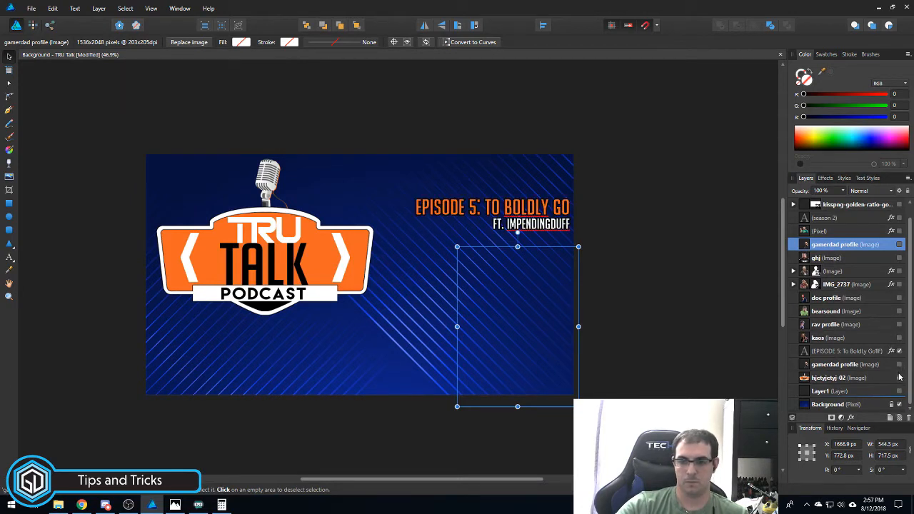
{"action": "scroll", "coordinate": [895, 367], "scroll_direction": "up", "scroll_amount": 1}
{"action": "left_click", "coordinate": [899, 230]}
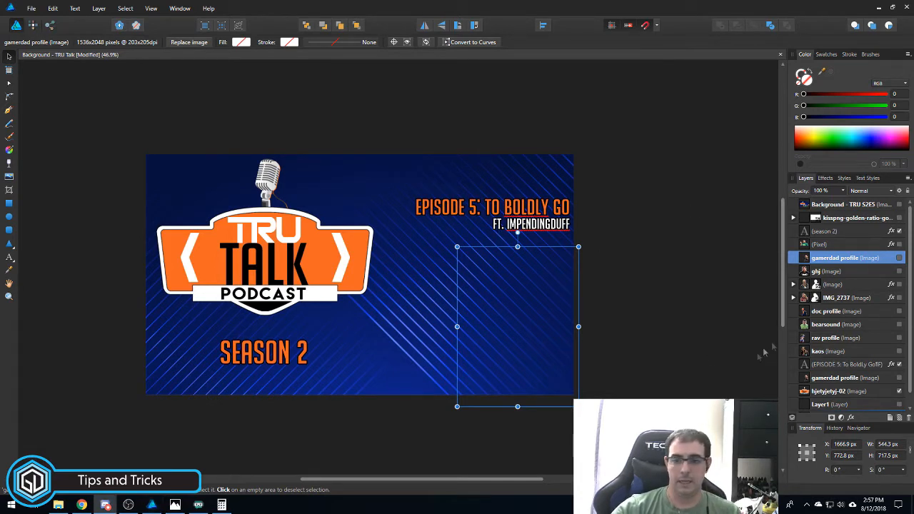
- Show the ghj portrait, the unnamed masked image beneath it and the upper gamerdad profile, toggling other layers briefly and leaving them hidden
{"action": "left_click", "coordinate": [899, 271]}
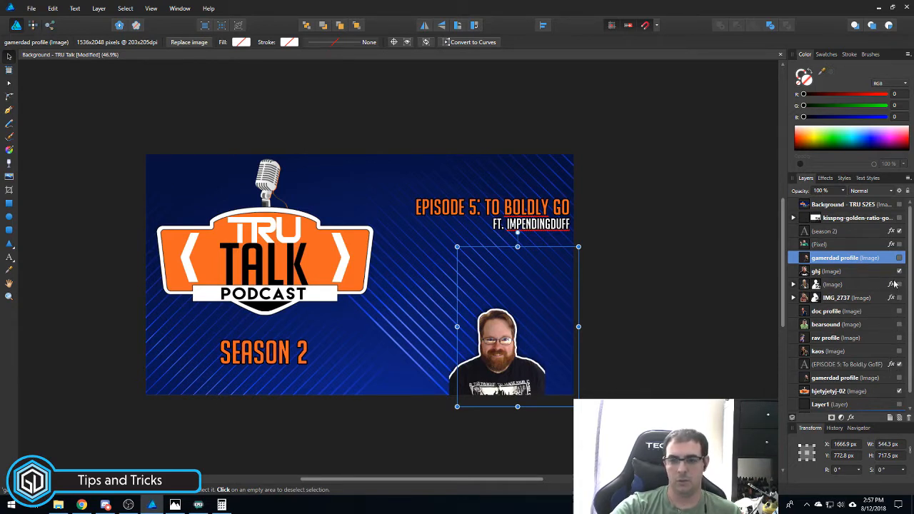
{"action": "left_click", "coordinate": [899, 285]}
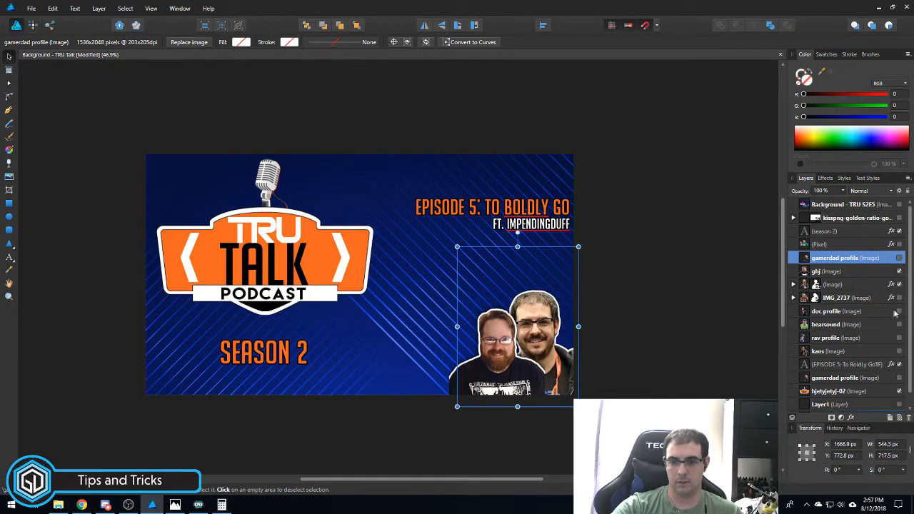
{"action": "left_click", "coordinate": [899, 377]}
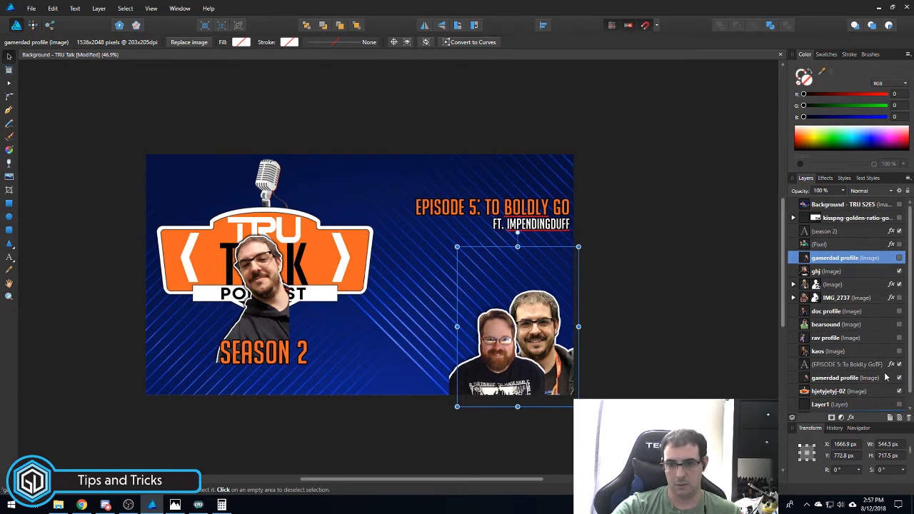
{"action": "scroll", "coordinate": [885, 377], "scroll_direction": "down", "scroll_amount": 1}
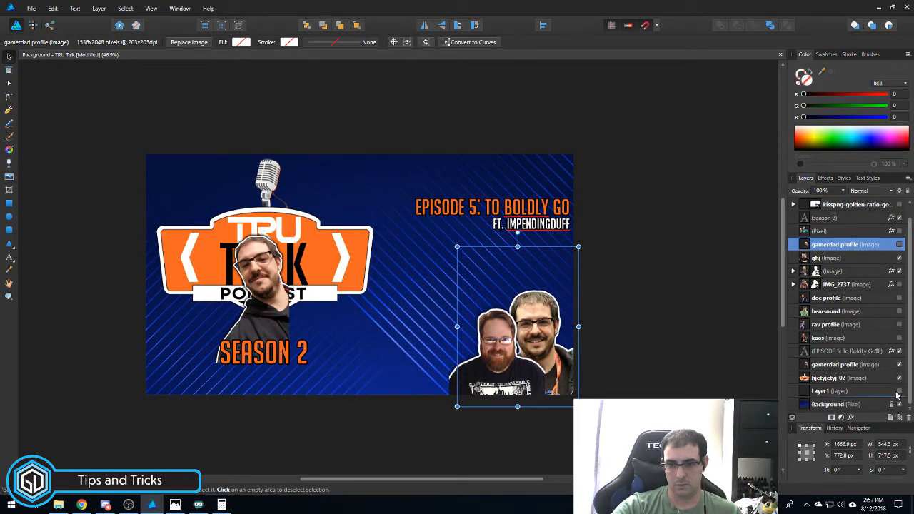
{"action": "left_click", "coordinate": [900, 391]}
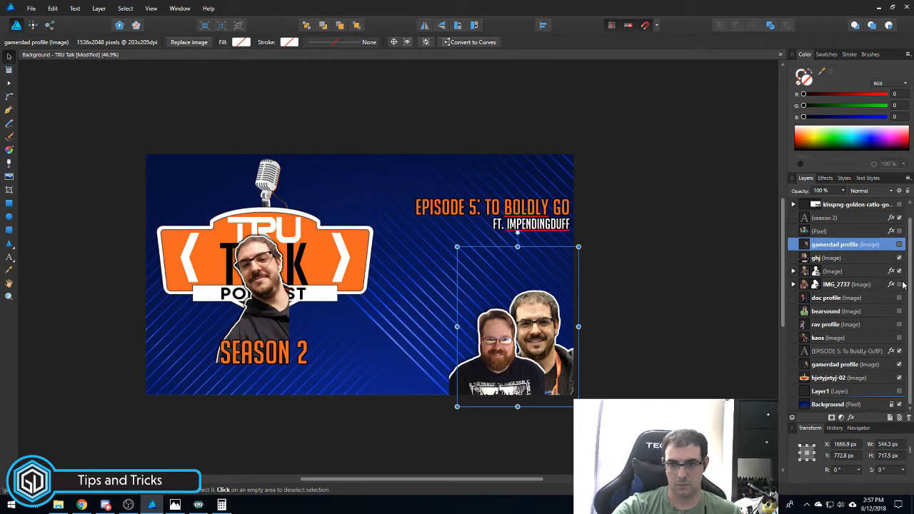
{"action": "left_click", "coordinate": [900, 285]}
{"action": "left_click", "coordinate": [899, 285]}
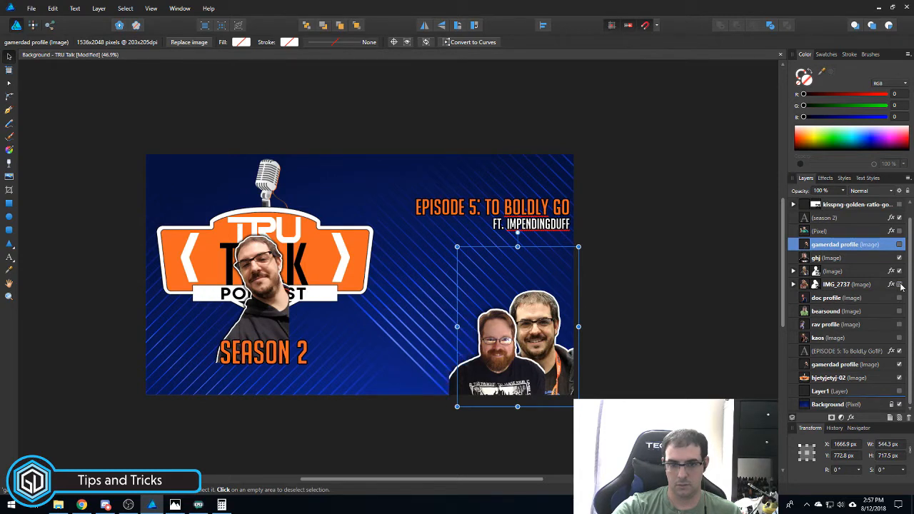
{"action": "left_click", "coordinate": [899, 245]}
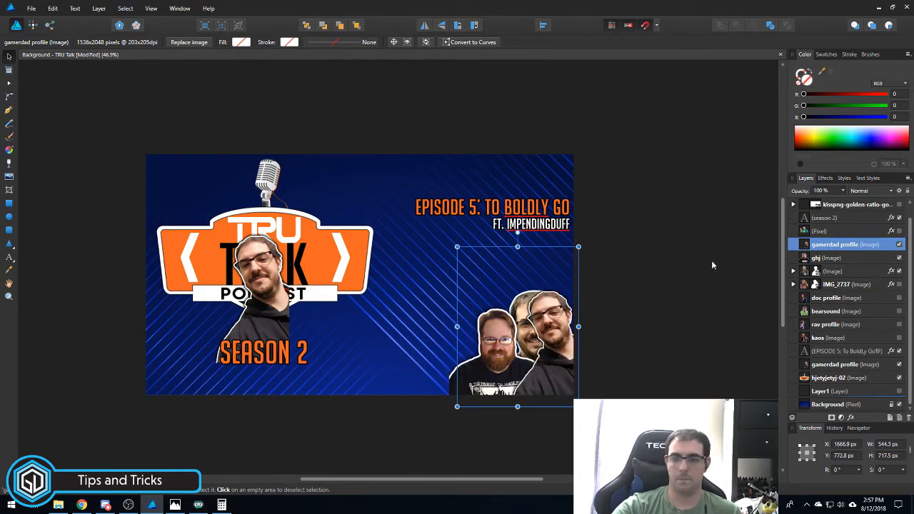
{"action": "left_click", "coordinate": [899, 365]}
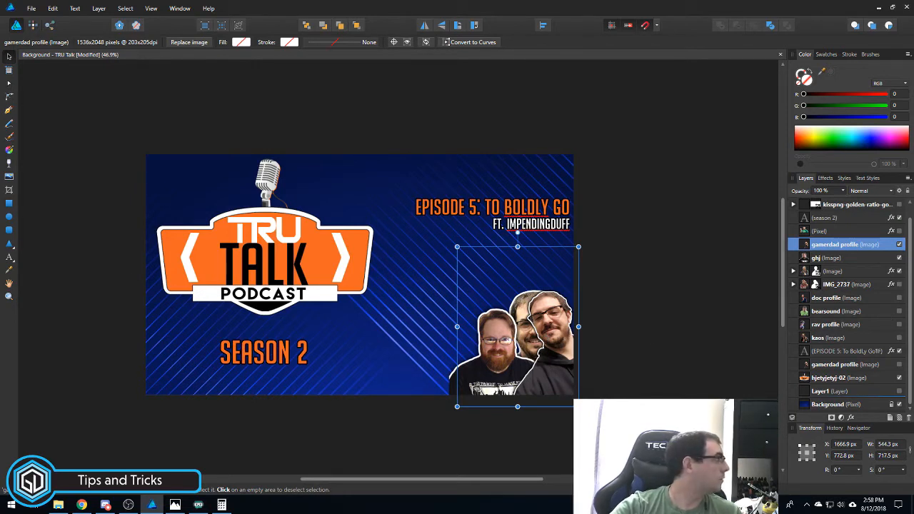
- Paste the copied photo of the bearded man with the flags and place it against the canvas's lower edge, centred at about X 1029, Y 871 px
{"action": "key", "text": "alt+Tab"}
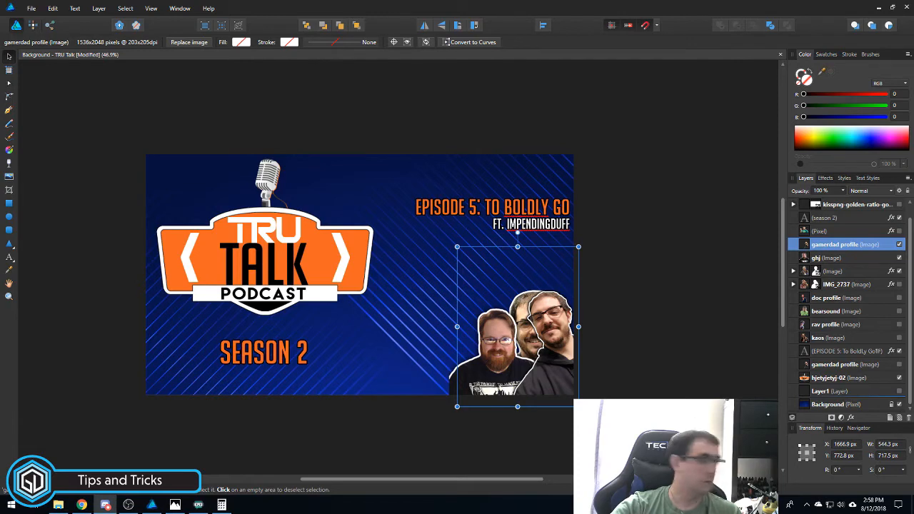
{"action": "key", "text": "alt+Tab"}
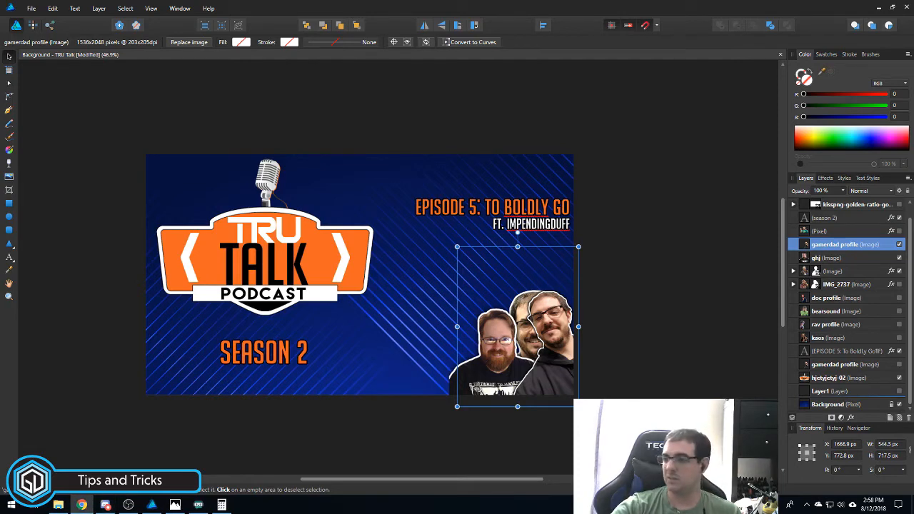
{"action": "scroll", "coordinate": [511, 297], "scroll_direction": "left", "scroll_amount": 3}
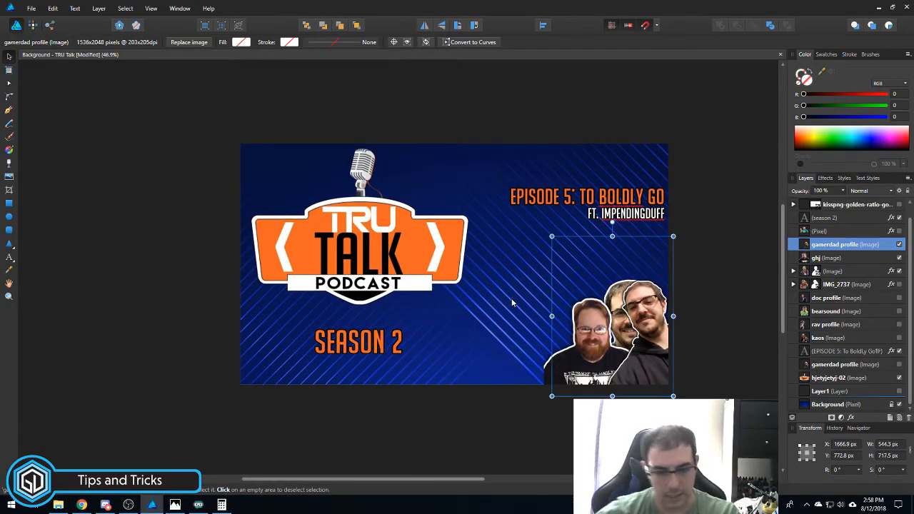
{"action": "key", "text": "ctrl+v"}
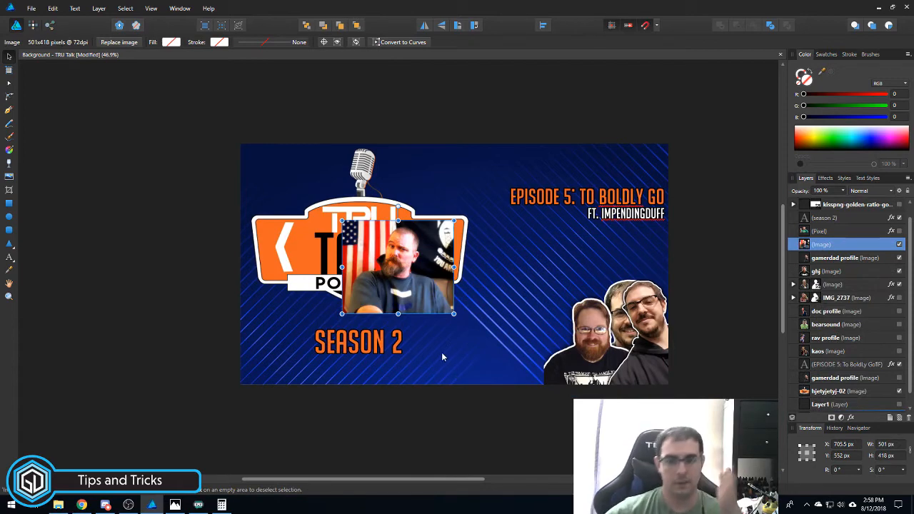
{"action": "left_click_drag", "start_coordinate": [400, 285], "coordinate": [474, 355]}
{"action": "scroll", "coordinate": [483, 366], "scroll_direction": "up", "scroll_amount": 4}
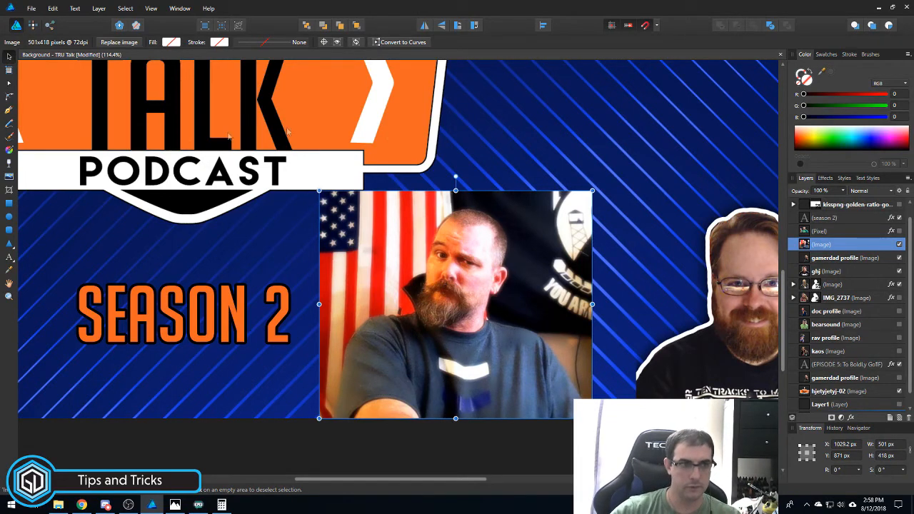
- Try starting a Pen tool path just below the pasted photo at the man's sleeve, and undo it
{"action": "left_click", "coordinate": [10, 110]}
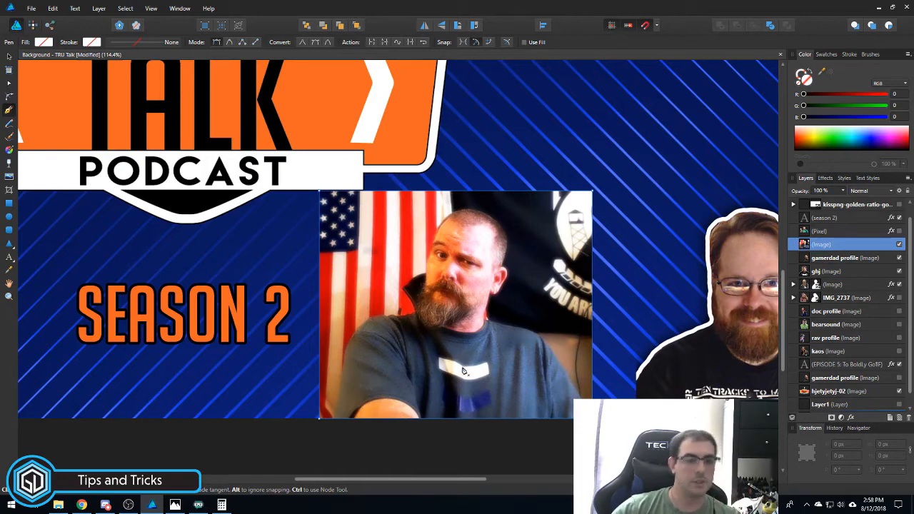
{"action": "scroll", "coordinate": [462, 371], "scroll_direction": "up", "scroll_amount": 3}
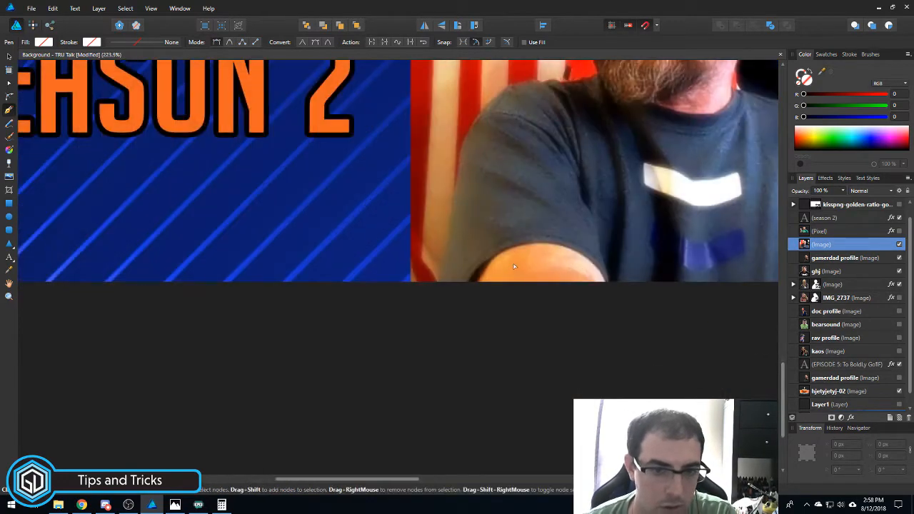
{"action": "scroll", "coordinate": [513, 267], "scroll_direction": "up", "scroll_amount": 2}
{"action": "left_click_drag", "start_coordinate": [476, 244], "coordinate": [505, 315]}
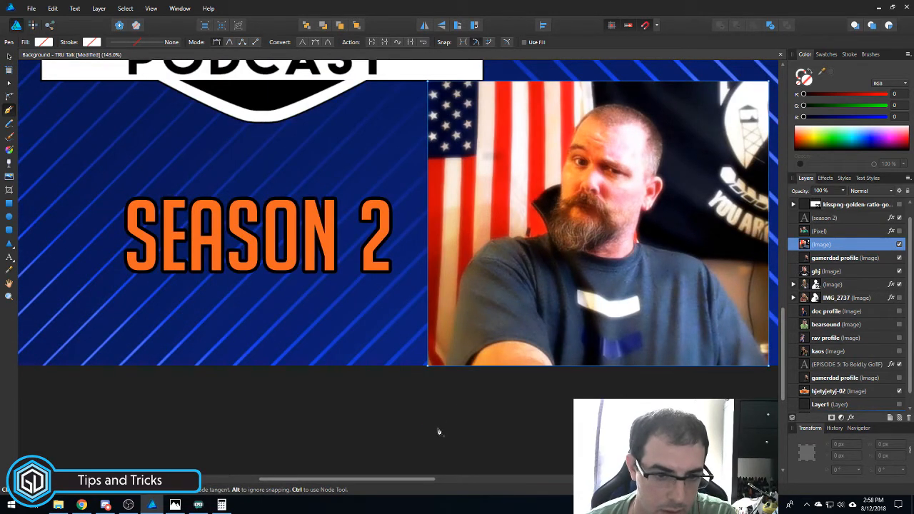
{"action": "left_click_drag", "start_coordinate": [442, 385], "coordinate": [448, 373]}
{"action": "scroll", "coordinate": [448, 378], "scroll_direction": "up", "scroll_amount": 6}
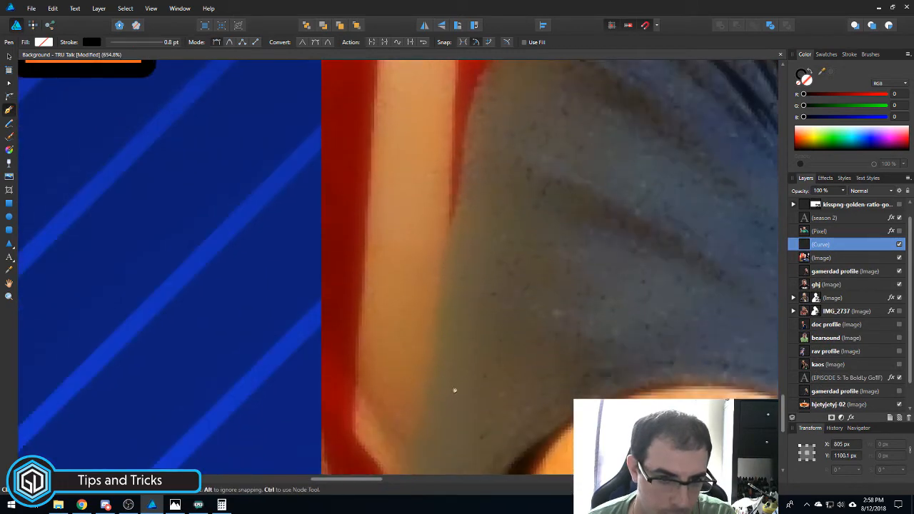
{"action": "scroll", "coordinate": [452, 393], "scroll_direction": "down", "scroll_amount": 2}
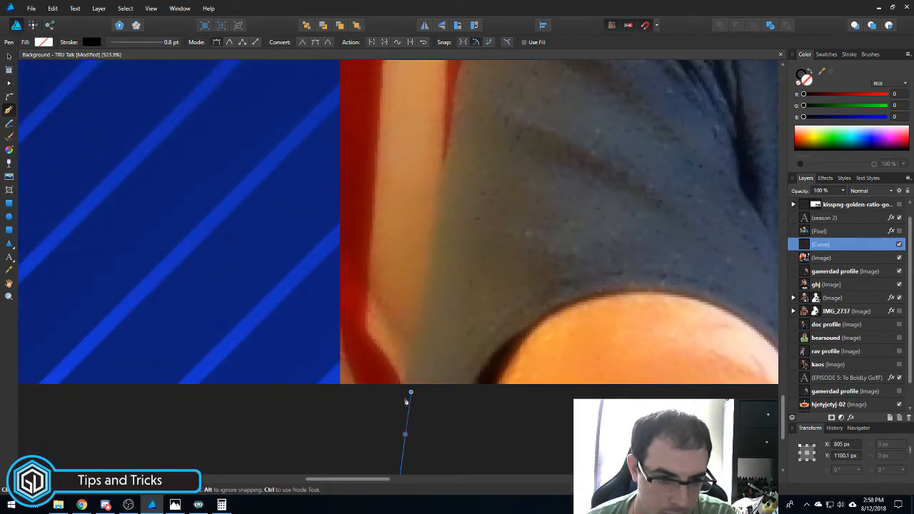
{"action": "key", "text": "ctrl+z"}
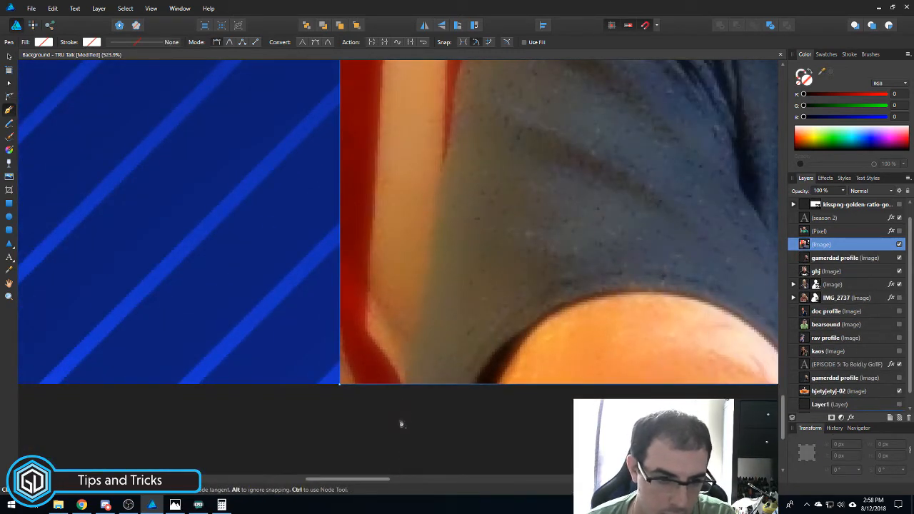
- Trace the man's sleeve and shoulder upward from the photo's lower edge with the Pen tool, undoing the last curve segment
{"action": "left_click_drag", "start_coordinate": [401, 419], "coordinate": [410, 357]}
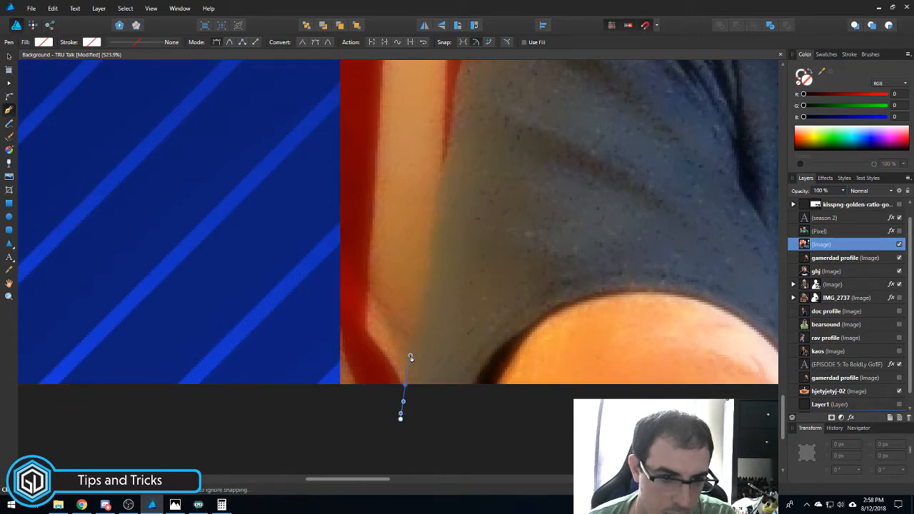
{"action": "left_click_drag", "start_coordinate": [435, 183], "coordinate": [446, 164]}
{"action": "scroll", "coordinate": [445, 160], "scroll_direction": "up", "scroll_amount": 5}
{"action": "left_click_drag", "start_coordinate": [446, 330], "coordinate": [457, 314]}
{"action": "left_click_drag", "start_coordinate": [527, 228], "coordinate": [555, 208]}
{"action": "left_click_drag", "start_coordinate": [616, 201], "coordinate": [546, 264]}
{"action": "key", "text": "ctrl+z"}
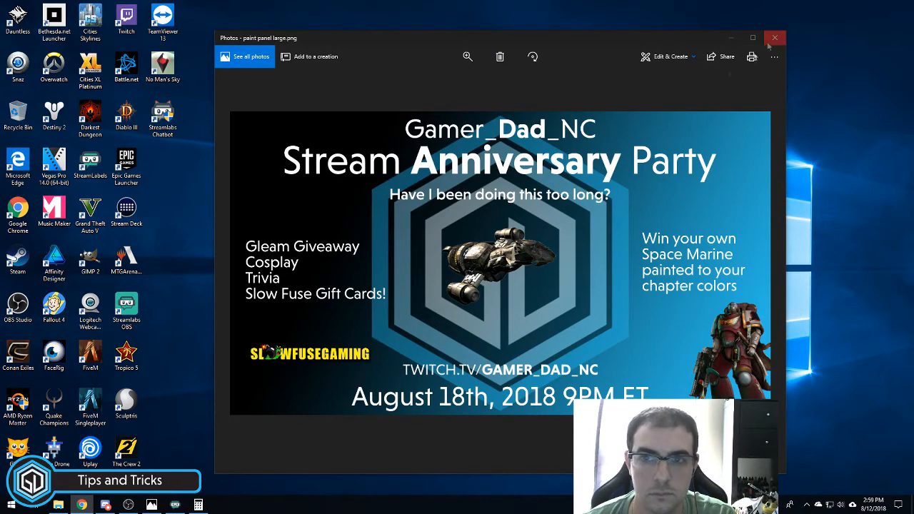
- Relaunch Affinity Designer and close the paint panel large.png preview window
{"action": "left_click", "coordinate": [12, 505]}
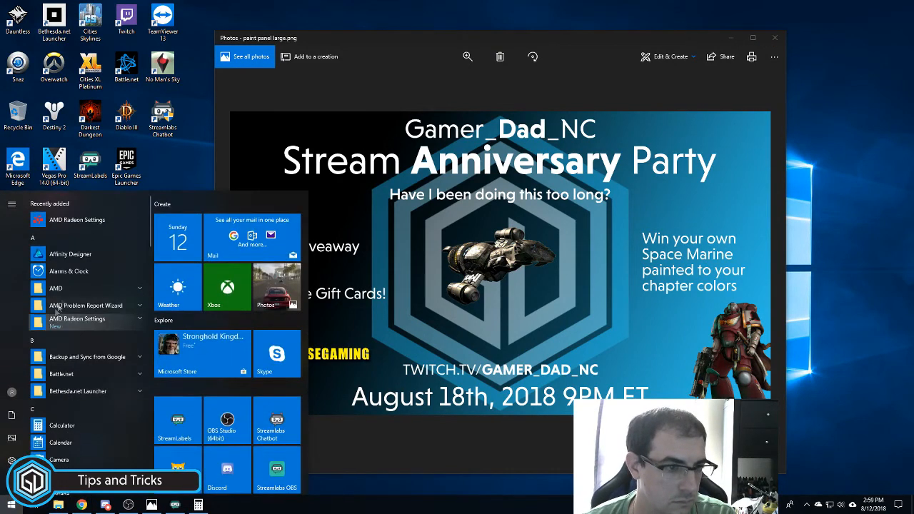
{"action": "left_click", "coordinate": [70, 253]}
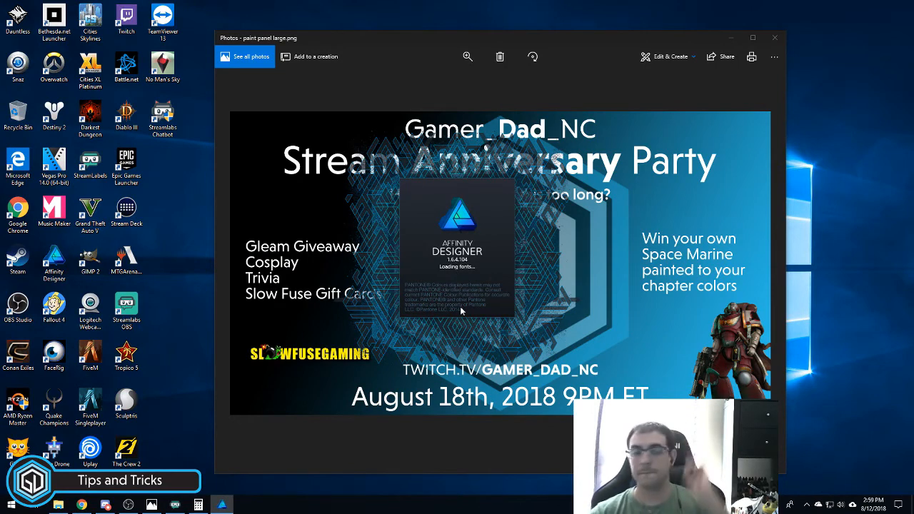
{"action": "left_click", "coordinate": [776, 38]}
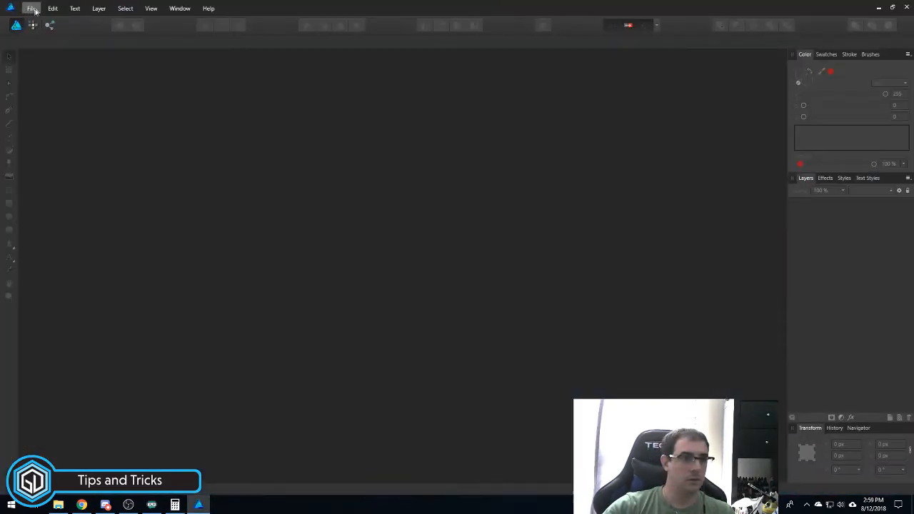
- Reopen the recent file Background - TRU Talk.afdesign and hide its golden-ratio overlay
{"action": "left_click", "coordinate": [31, 8]}
{"action": "mouse_move", "coordinate": [44, 62]}
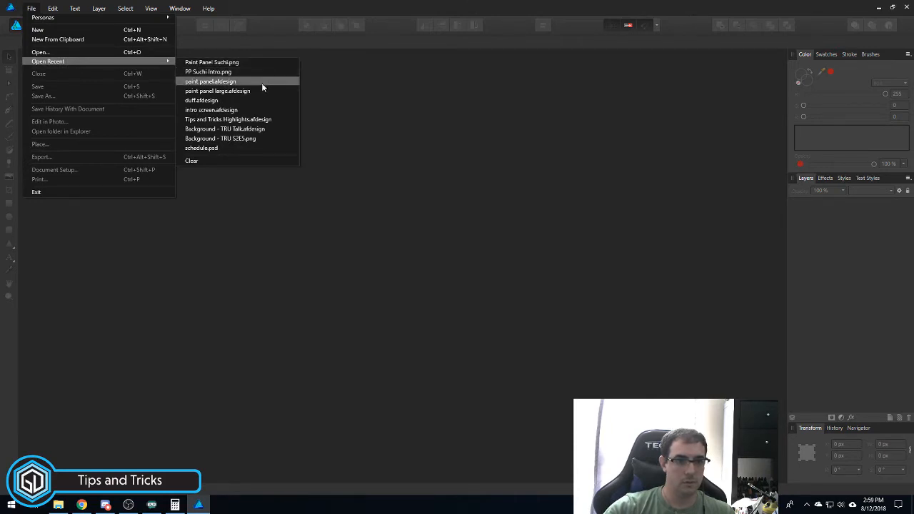
{"action": "left_click", "coordinate": [274, 126]}
{"action": "left_click", "coordinate": [436, 261]}
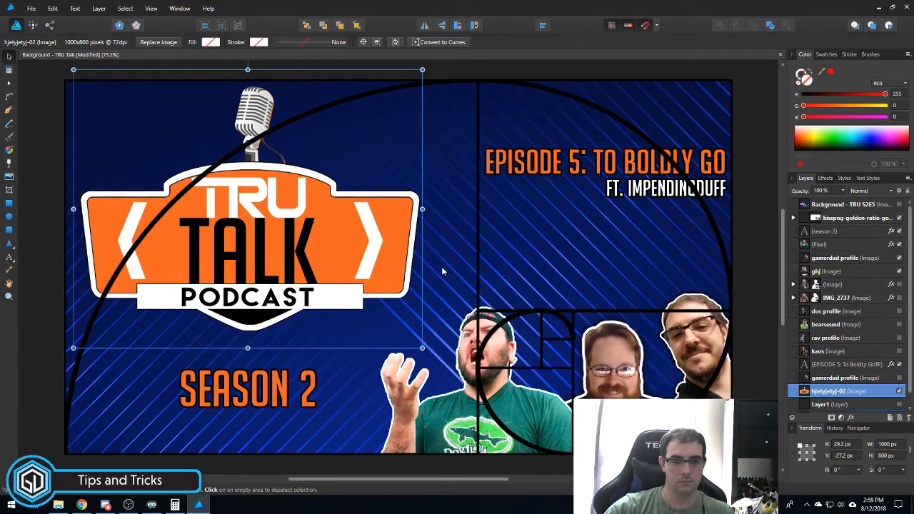
{"action": "left_click", "coordinate": [898, 219]}
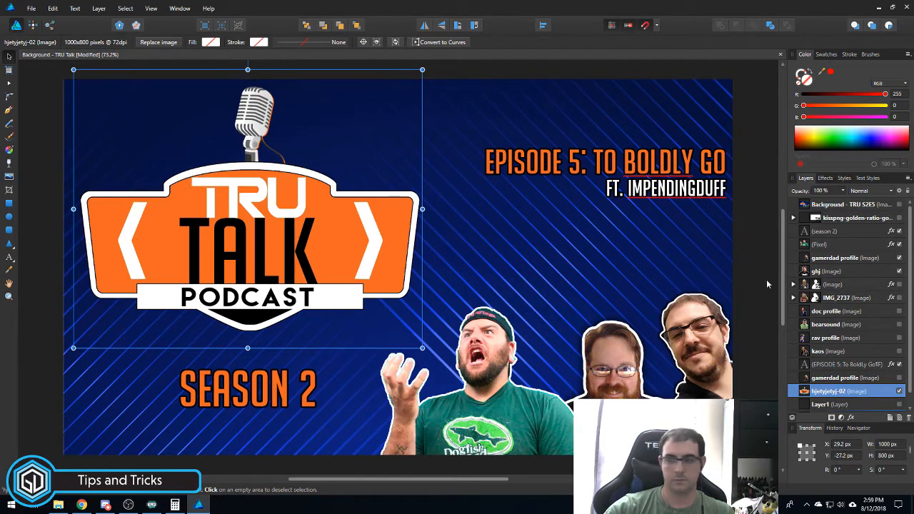
- Paste the copied bearded man's photo and move it to the canvas's lower edge beneath the logo, at X 417, Y 662 px
{"action": "left_click", "coordinate": [82, 504]}
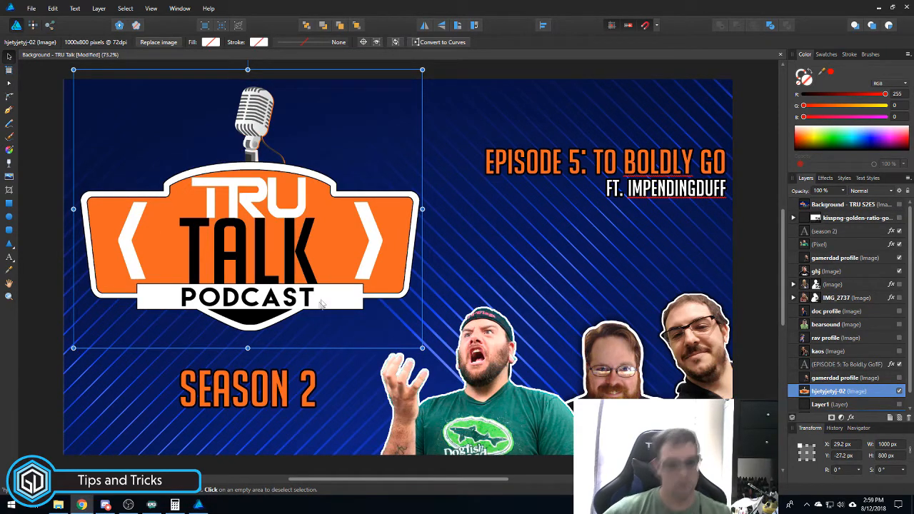
{"action": "key", "text": "ctrl+v"}
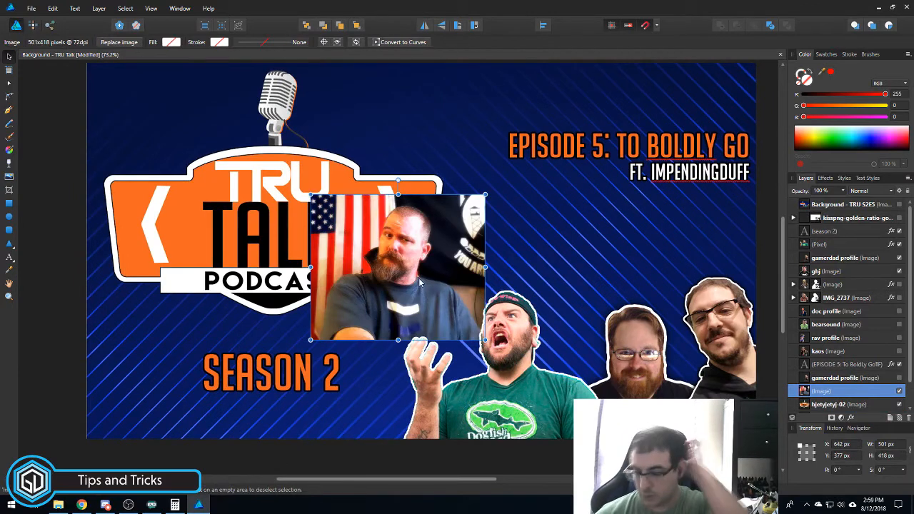
{"action": "left_click_drag", "start_coordinate": [462, 286], "coordinate": [383, 384]}
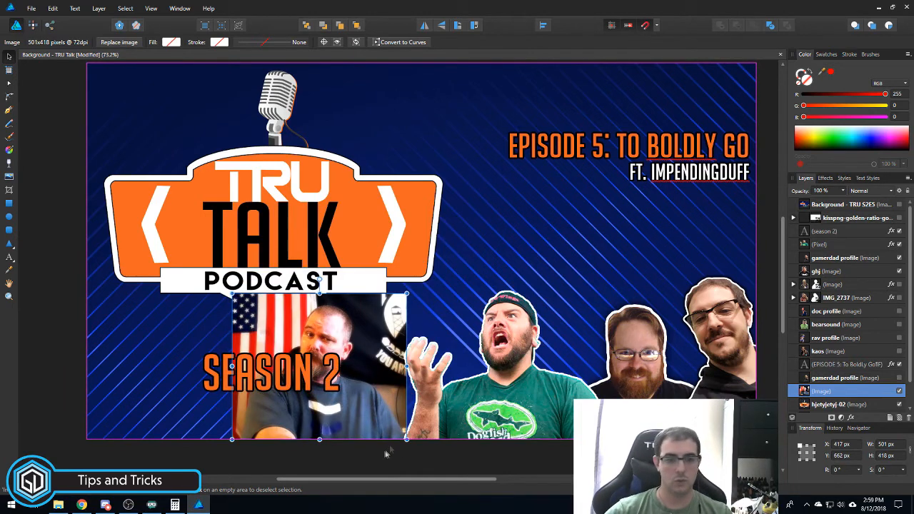
- Hide the green-shirt pixel portrait, the upper gamerdad profile, the ghj portrait and the pasted photo
{"action": "left_click", "coordinate": [511, 389]}
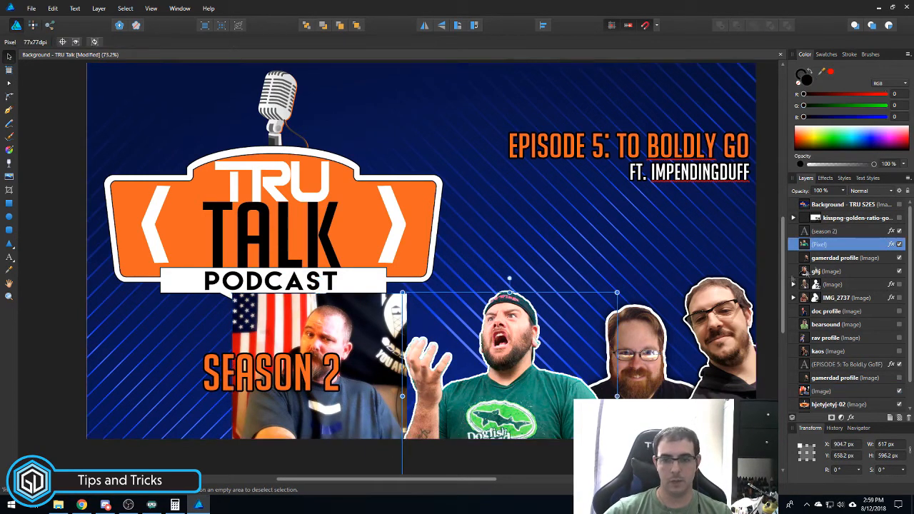
{"action": "left_click", "coordinate": [837, 258]}
{"action": "left_click", "coordinate": [846, 284]}
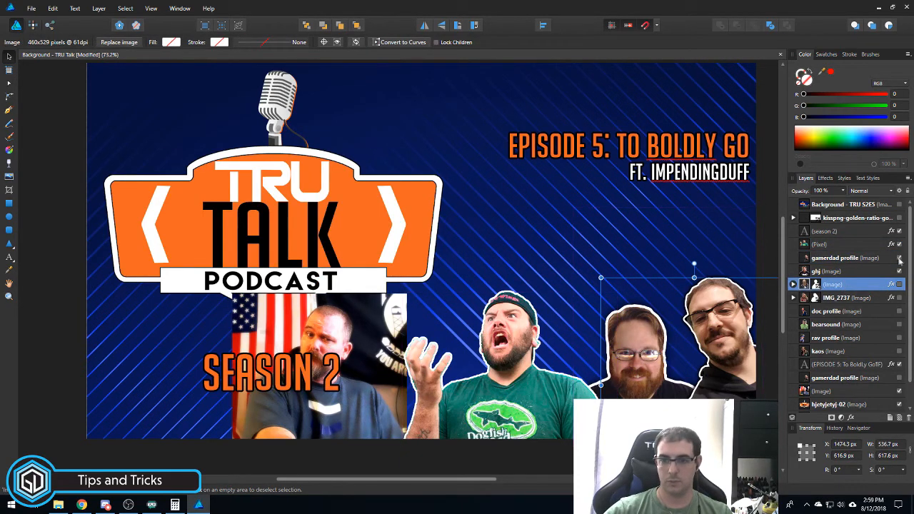
{"action": "left_click", "coordinate": [899, 259]}
{"action": "left_click", "coordinate": [899, 272]}
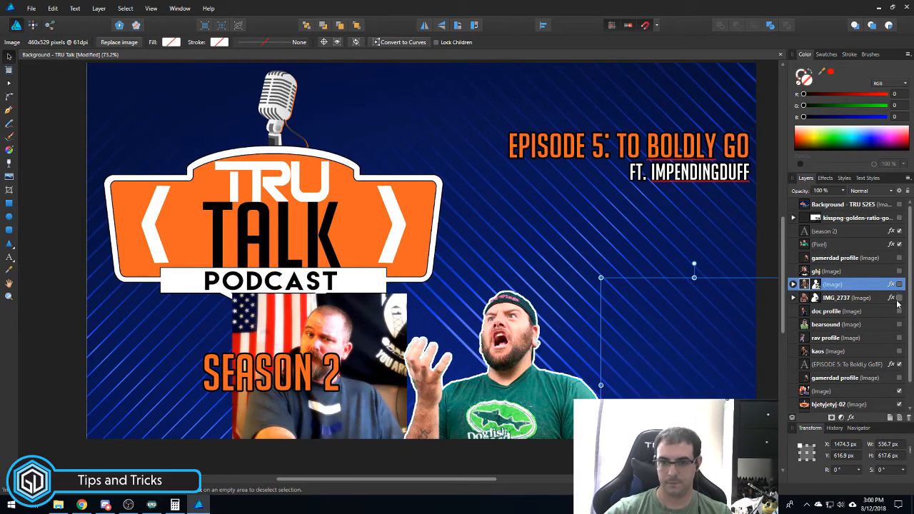
{"action": "left_click", "coordinate": [899, 245]}
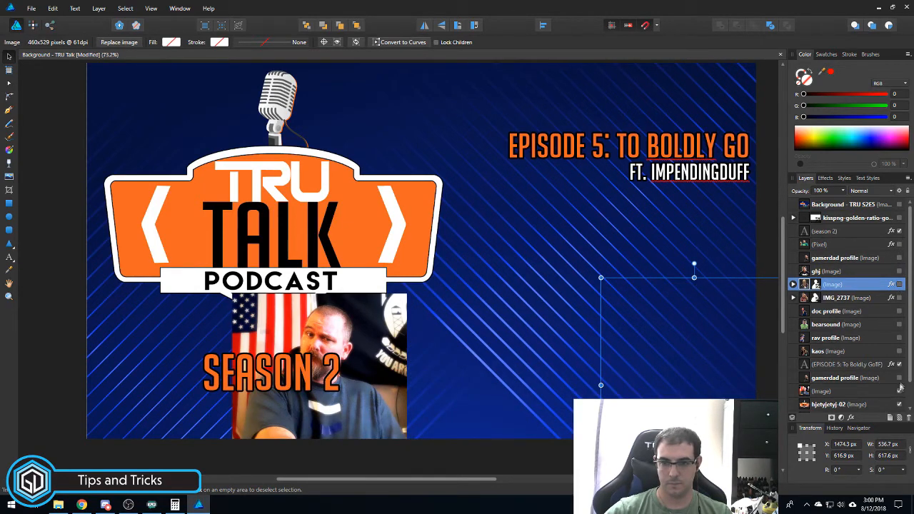
{"action": "left_click", "coordinate": [899, 391]}
- Show the unnamed masked portrait and examine its Outline and Outer Glow effect settings
{"action": "scroll", "coordinate": [550, 336], "scroll_direction": "right", "scroll_amount": 3}
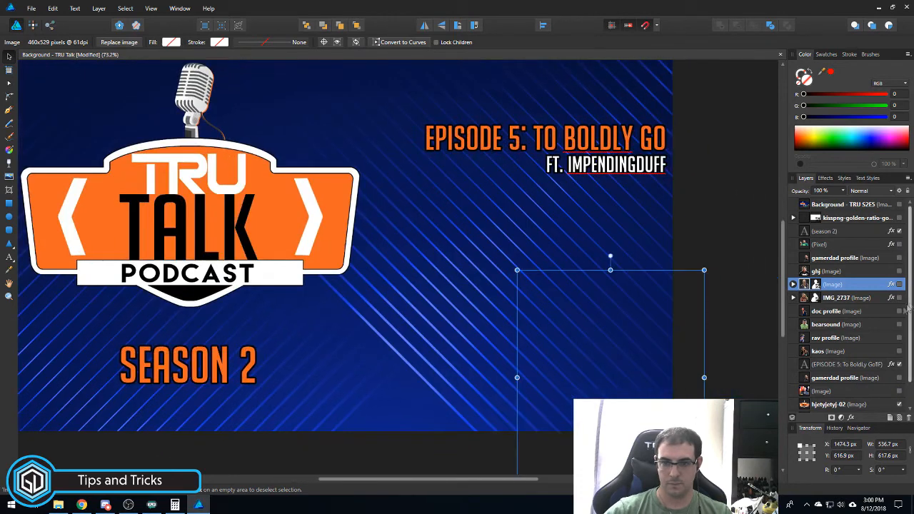
{"action": "left_click", "coordinate": [899, 284]}
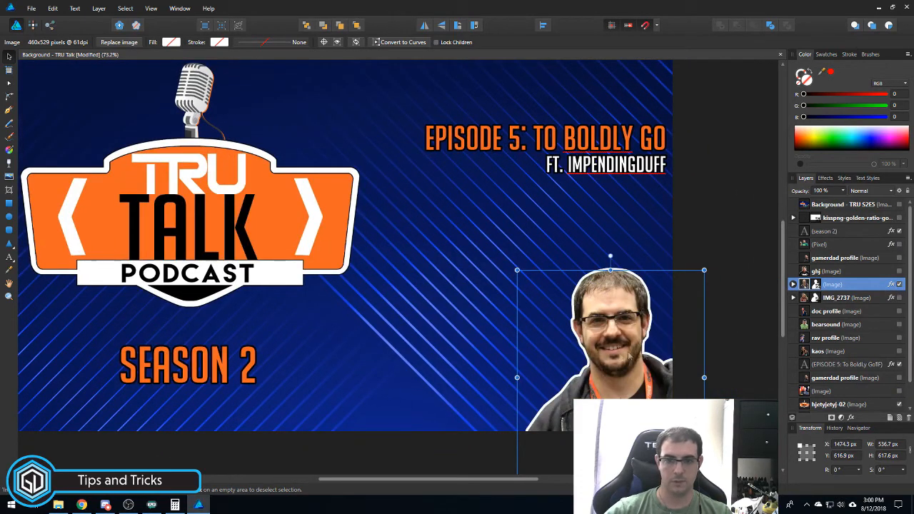
{"action": "left_click", "coordinate": [824, 177]}
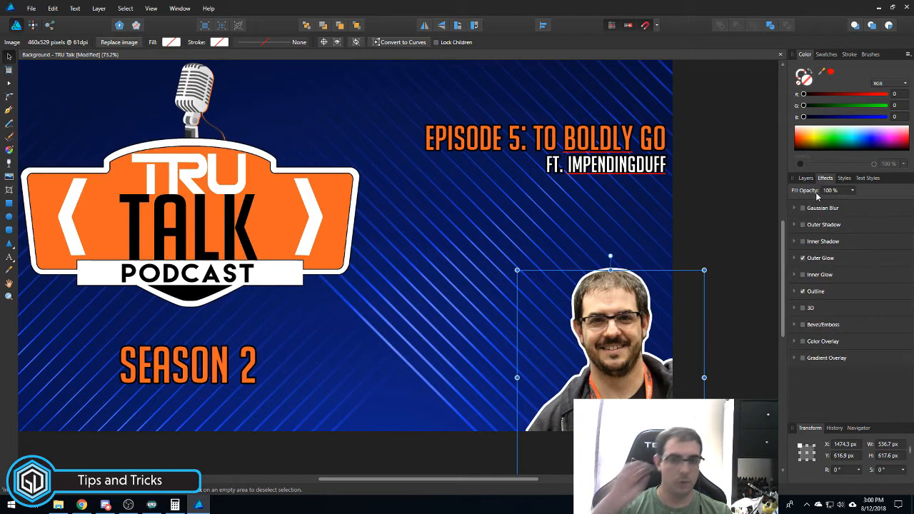
{"action": "left_click", "coordinate": [805, 296]}
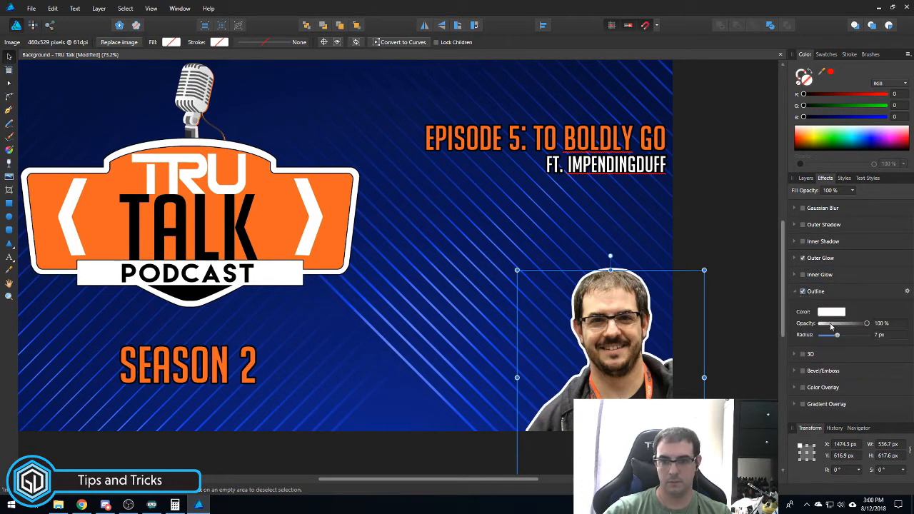
{"action": "left_click", "coordinate": [796, 258]}
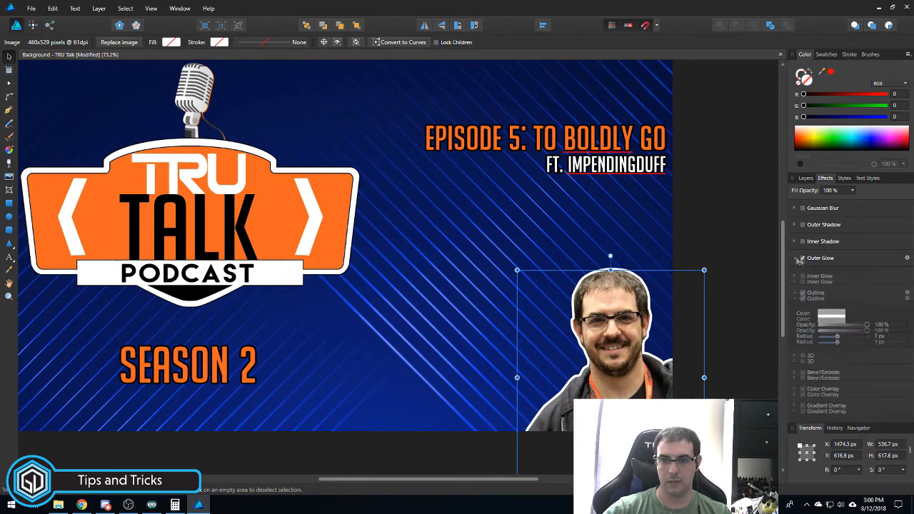
{"action": "left_click", "coordinate": [898, 257]}
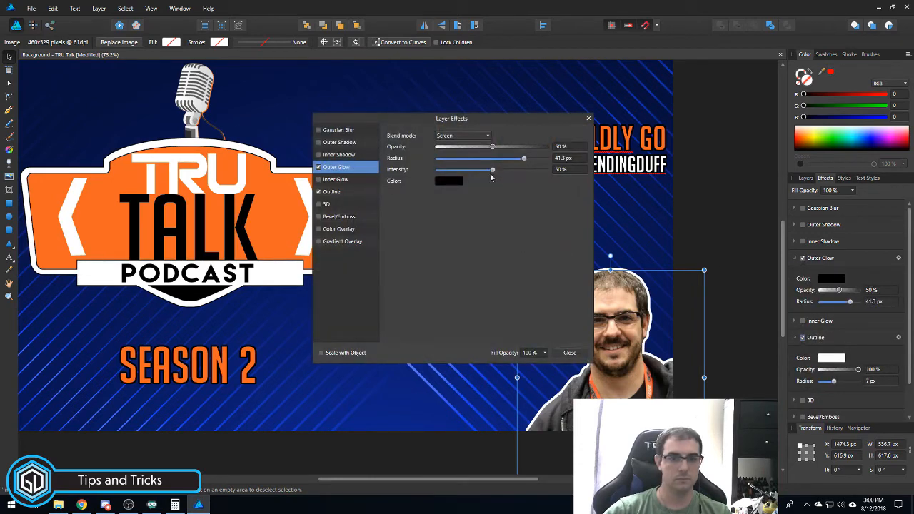
{"action": "left_click", "coordinate": [568, 352]}
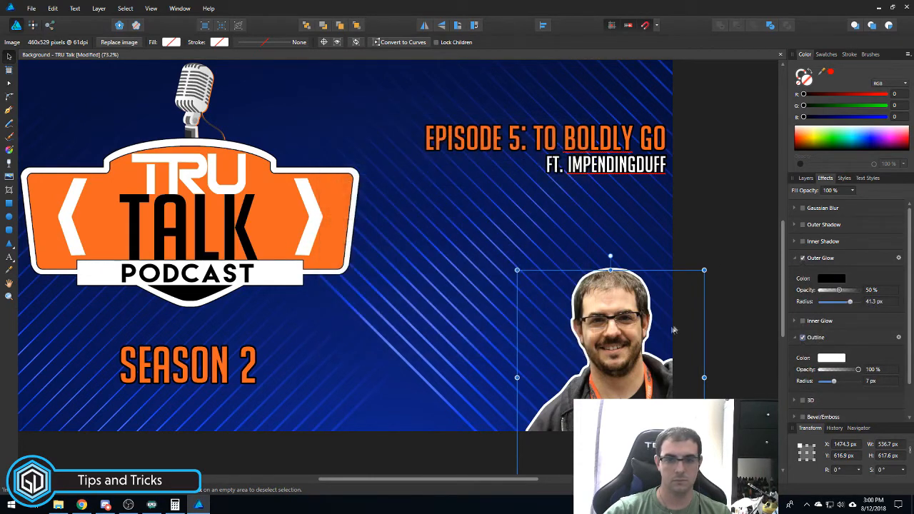
- Set the masked portrait's Outer Glow radius to 32.5 px and its intensity to 53%
{"action": "mouse_move", "coordinate": [849, 302]}
{"action": "left_mouse_down"}
{"action": "mouse_move", "coordinate": [820, 304]}
{"action": "mouse_move", "coordinate": [846, 303]}
{"action": "left_mouse_up"}
{"action": "left_click", "coordinate": [898, 259]}
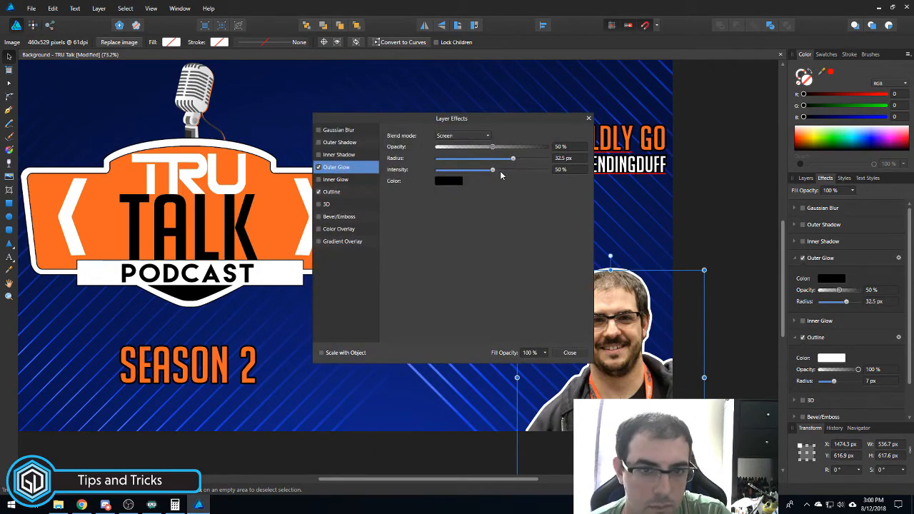
{"action": "mouse_move", "coordinate": [494, 174]}
{"action": "left_mouse_down"}
{"action": "mouse_move", "coordinate": [513, 173]}
{"action": "mouse_move", "coordinate": [501, 175]}
{"action": "left_mouse_up"}
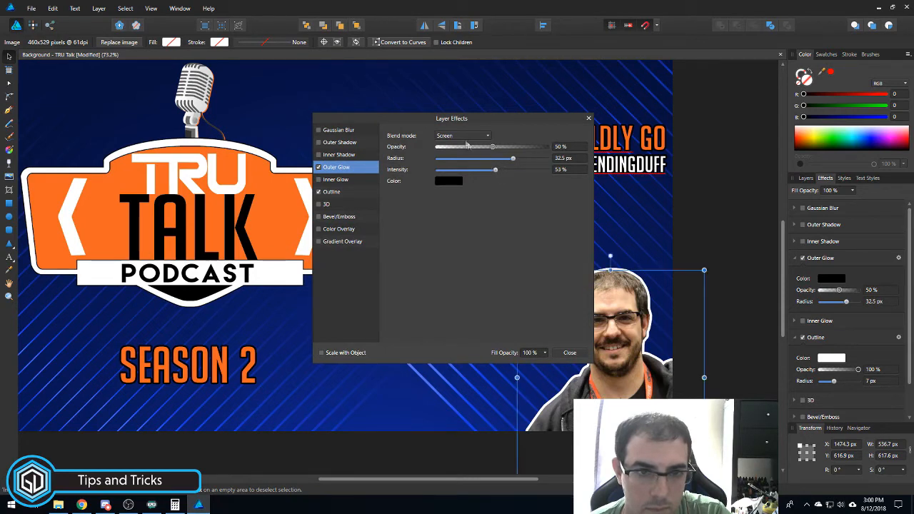
- Set the masked portrait's Outer Glow blend mode to Normal with 50% opacity
{"action": "left_click", "coordinate": [464, 136]}
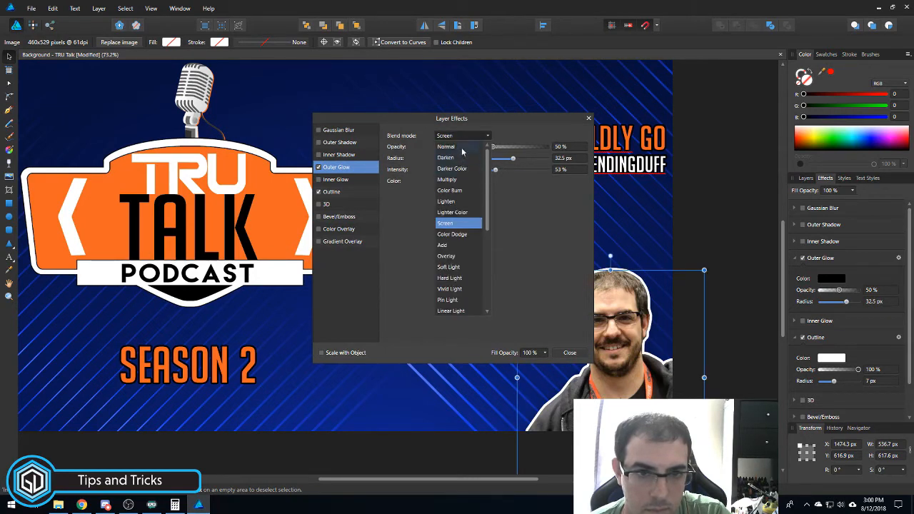
{"action": "left_click", "coordinate": [462, 147]}
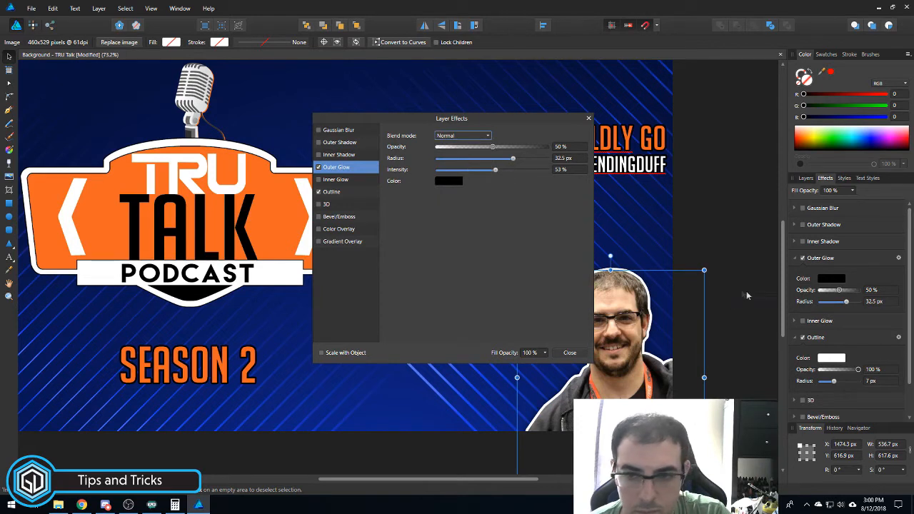
{"action": "left_click_drag", "start_coordinate": [493, 147], "coordinate": [491, 150]}
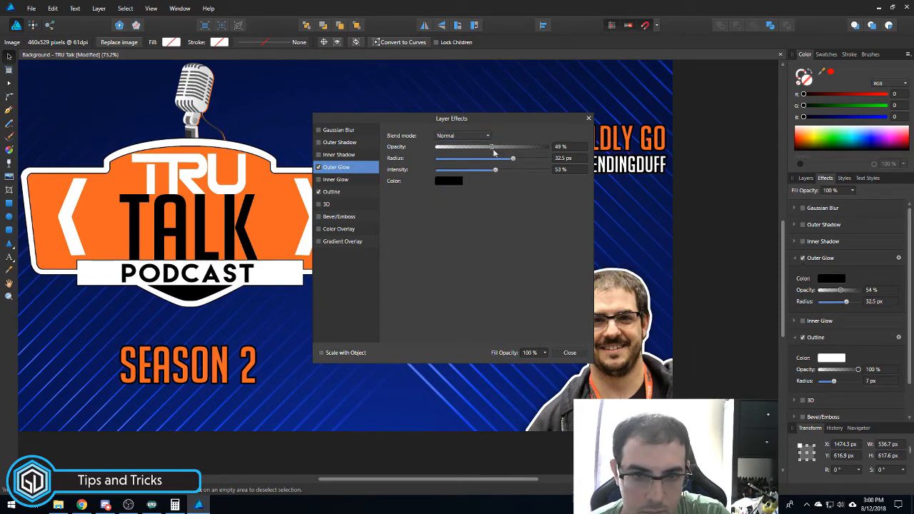
{"action": "left_click", "coordinate": [569, 353]}
- Thin the masked portrait's outline, trying a 2 px radius before settling on 4.8 px
{"action": "scroll", "coordinate": [586, 350], "scroll_direction": "up", "scroll_amount": 5}
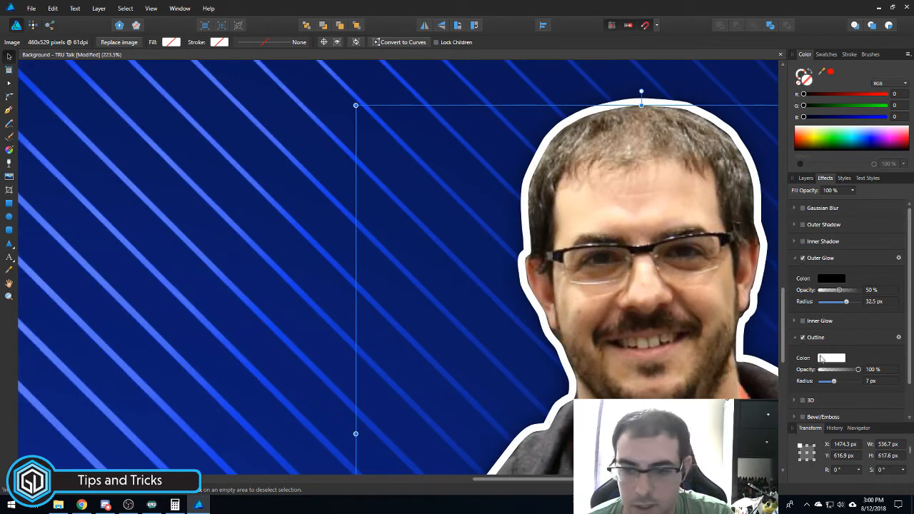
{"action": "left_click_drag", "start_coordinate": [833, 385], "coordinate": [830, 382]}
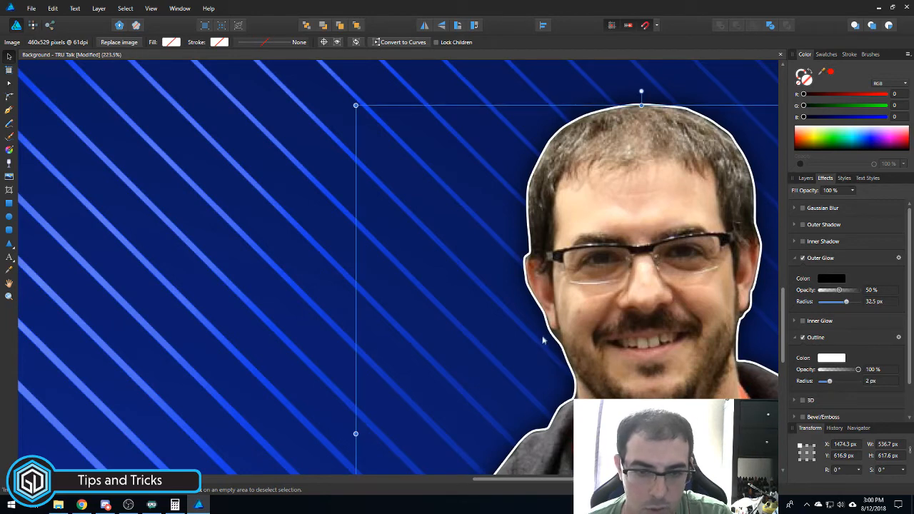
{"action": "scroll", "coordinate": [546, 424], "scroll_direction": "down", "scroll_amount": 5}
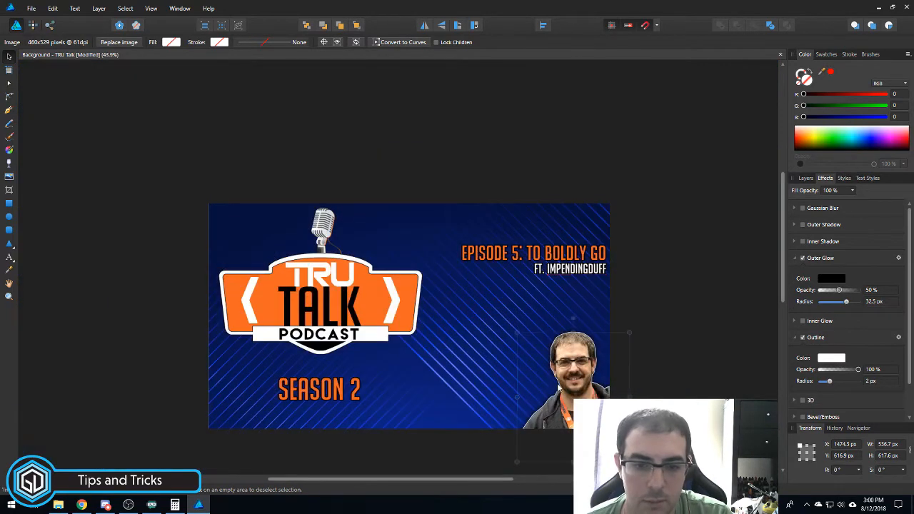
{"action": "left_click_drag", "start_coordinate": [830, 381], "coordinate": [832, 384]}
{"action": "scroll", "coordinate": [568, 379], "scroll_direction": "up", "scroll_amount": 1}
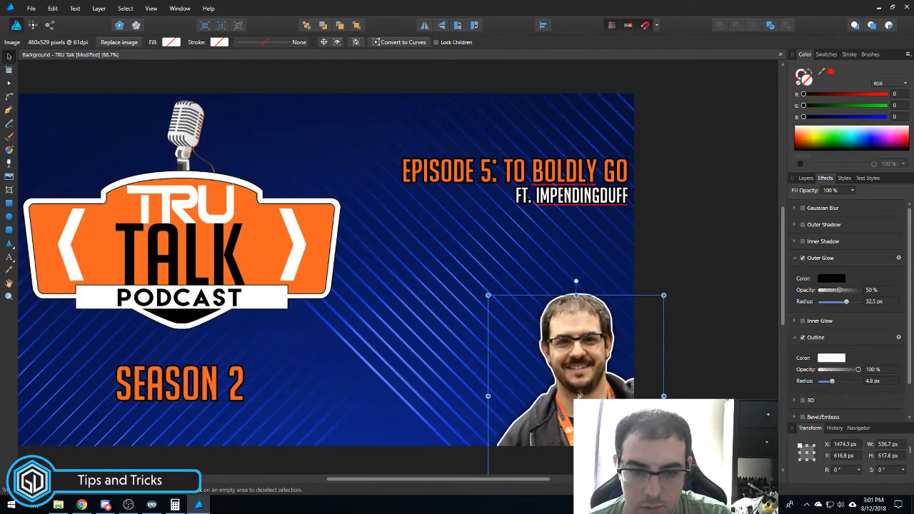
{"action": "scroll", "coordinate": [660, 353], "scroll_direction": "down", "scroll_amount": 2}
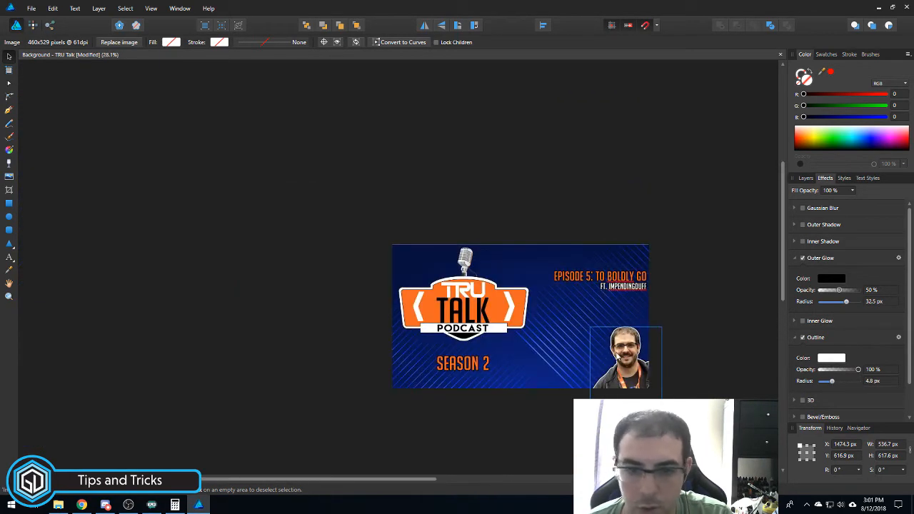
{"action": "scroll", "coordinate": [615, 352], "scroll_direction": "up", "scroll_amount": 1}
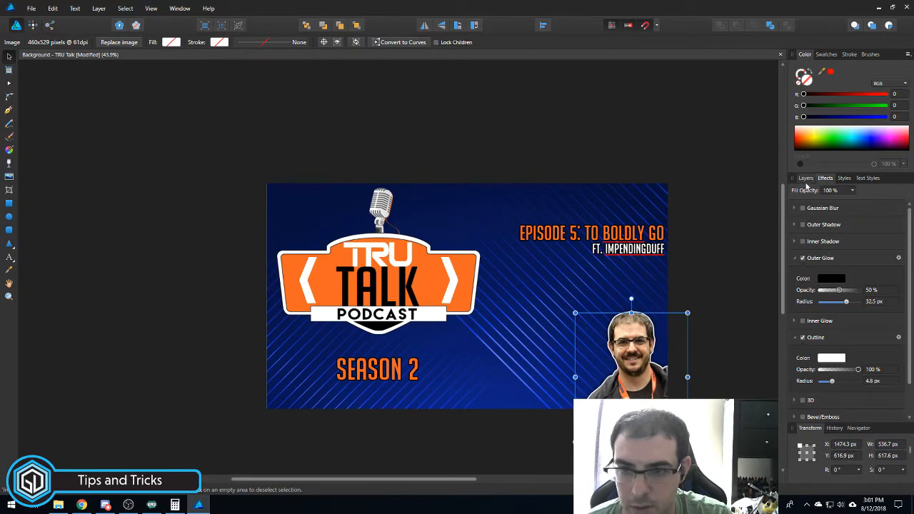
- Reposition the masked portrait so its full width fits in the canvas's lower-right corner, at X 1374.3, Y 470 px
{"action": "left_click", "coordinate": [805, 177]}
{"action": "left_click_drag", "start_coordinate": [644, 384], "coordinate": [564, 340]}
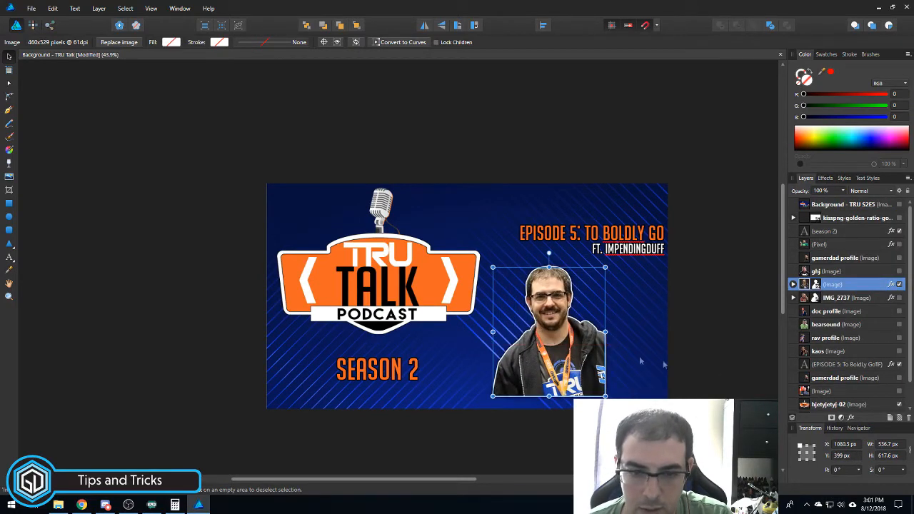
{"action": "left_click", "coordinate": [711, 374]}
{"action": "left_click_drag", "start_coordinate": [552, 360], "coordinate": [614, 376]}
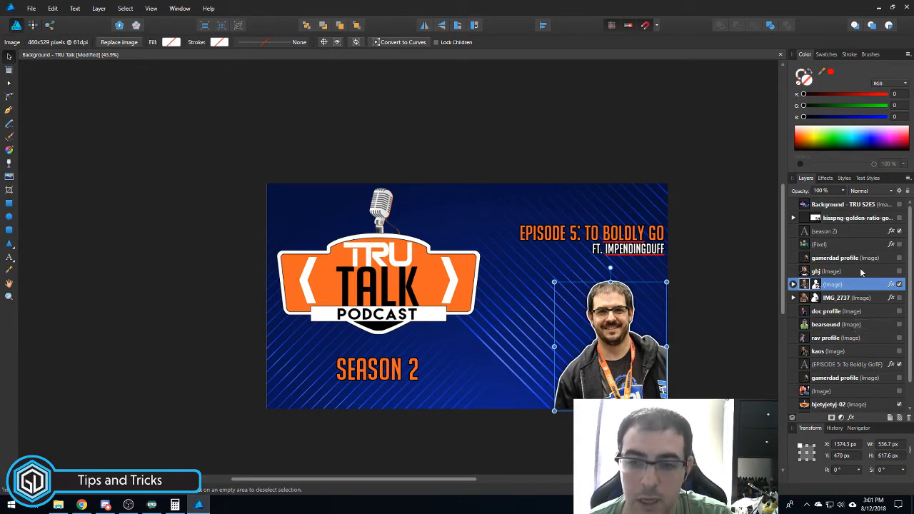
- Show the ghj portrait and the bearded man's pasted photo, and move the photo to the lower-right area behind the ghj portrait
{"action": "left_click", "coordinate": [897, 273]}
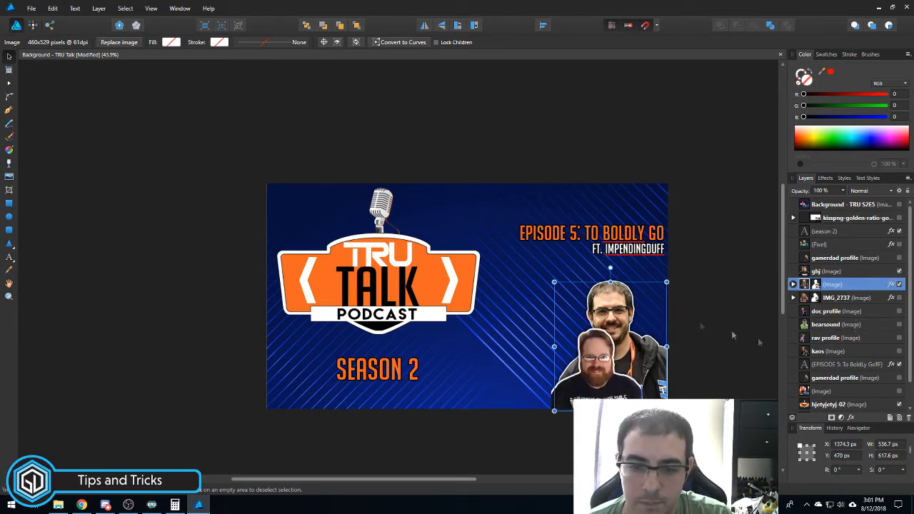
{"action": "left_click", "coordinate": [899, 391]}
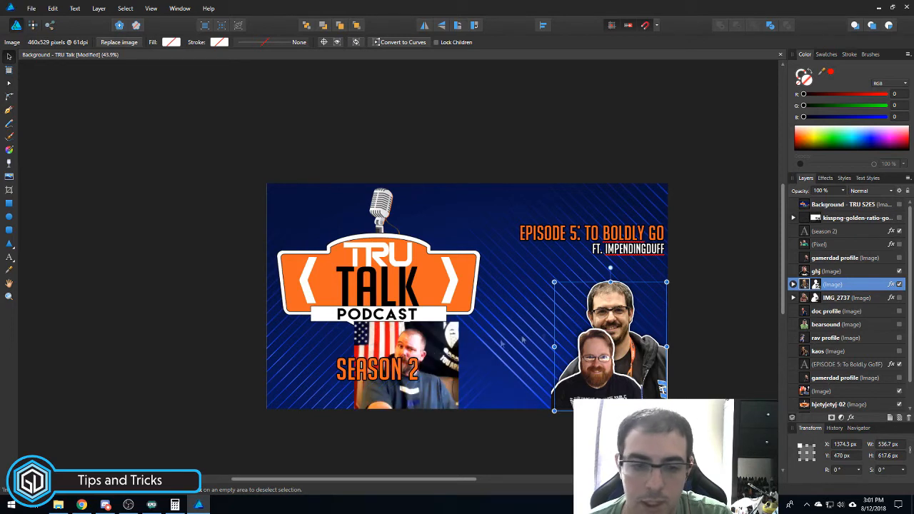
{"action": "left_click", "coordinate": [457, 348]}
{"action": "left_click_drag", "start_coordinate": [457, 348], "coordinate": [618, 351]}
- Move the masked portrait to the left of the ghj portrait and shrink it to about 365 × 420 px
{"action": "left_click_drag", "start_coordinate": [617, 306], "coordinate": [506, 307]}
{"action": "left_click_drag", "start_coordinate": [444, 286], "coordinate": [483, 327]}
{"action": "left_click", "coordinate": [627, 345]}
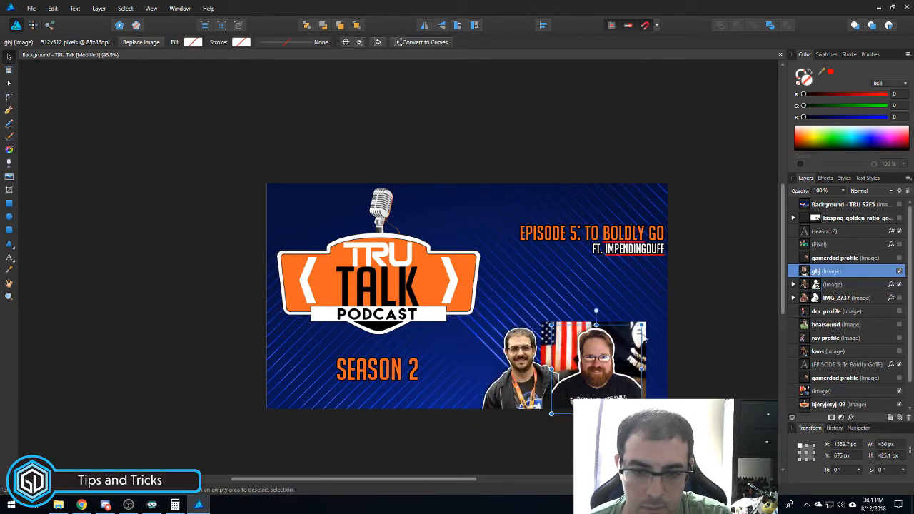
- Show the golden-ratio spiral overlay on top of the thumbnail as a composition guide
{"action": "left_click", "coordinate": [834, 377]}
{"action": "scroll", "coordinate": [690, 351], "scroll_direction": "up", "scroll_amount": 2}
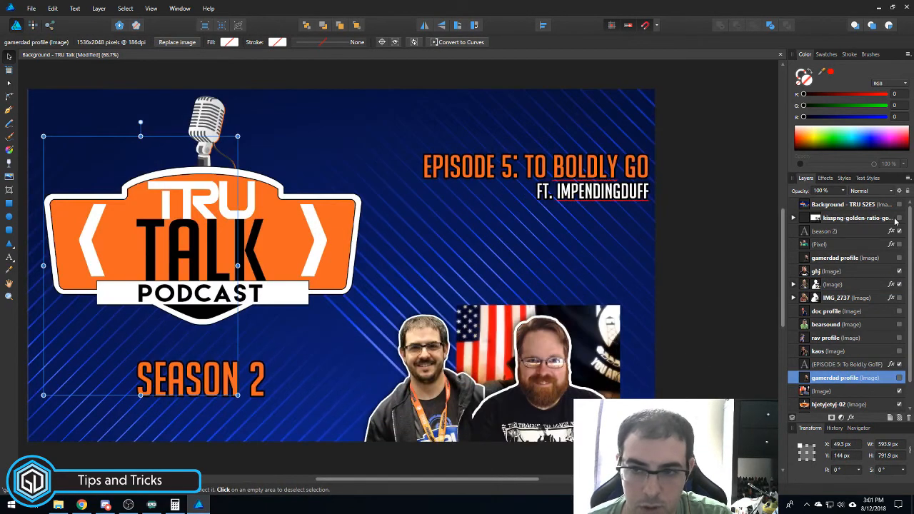
{"action": "left_click", "coordinate": [897, 219]}
{"action": "left_click", "coordinate": [898, 219]}
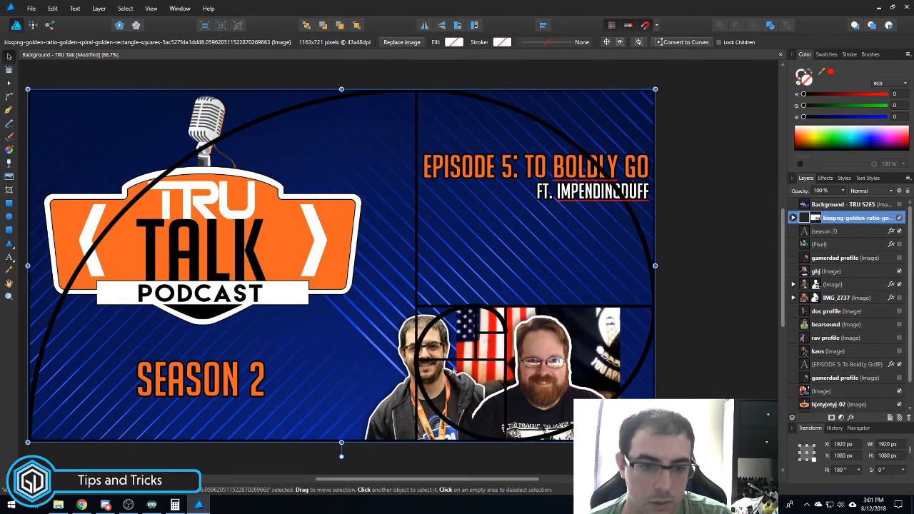
- Set the masked portrait aside at X 739.6, Y 592.2 px and the ghj portrait just above it, beside the logo
{"action": "left_click", "coordinate": [851, 285]}
{"action": "left_click_drag", "start_coordinate": [495, 384], "coordinate": [393, 366]}
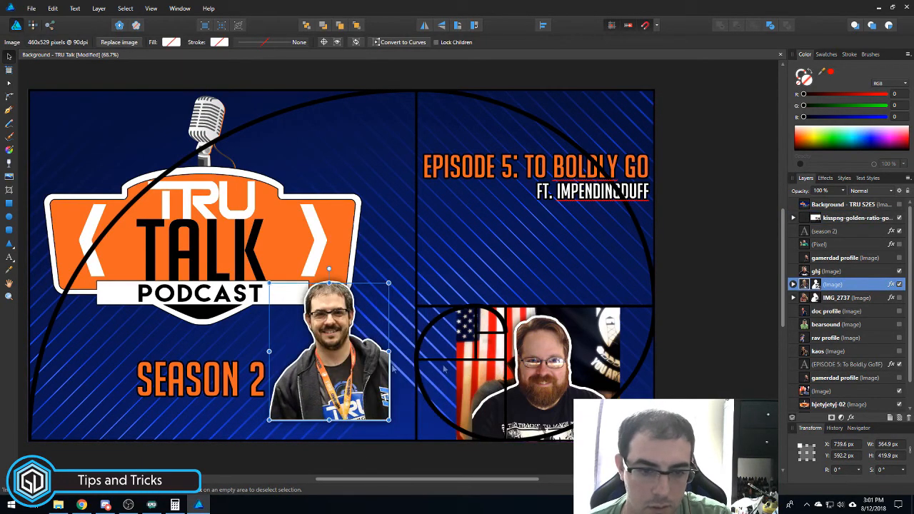
{"action": "left_click", "coordinate": [849, 272]}
{"action": "left_click_drag", "start_coordinate": [548, 385], "coordinate": [392, 249]}
{"action": "left_click", "coordinate": [564, 330]}
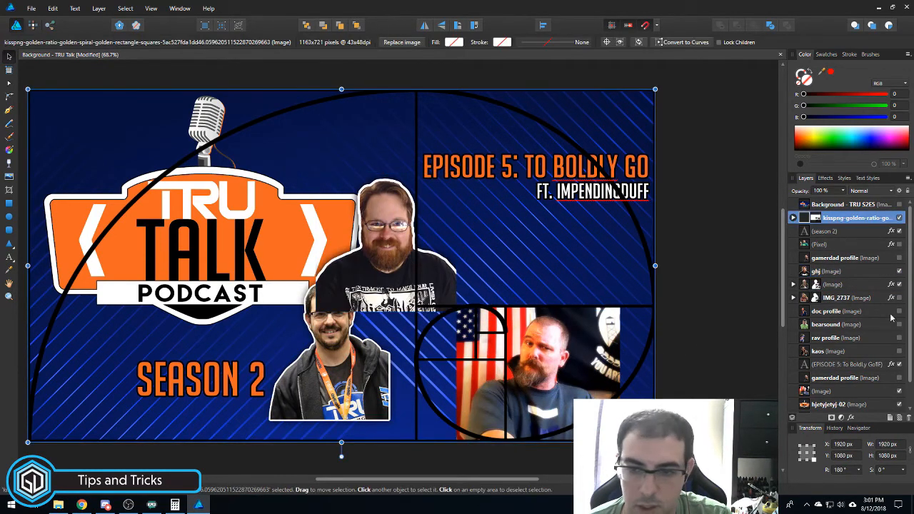
- Move the bearded man's photo to X 1500, Y 662 px and the ghj portrait beside it at X 1252, Y 654.9 px
{"action": "left_click", "coordinate": [841, 393]}
{"action": "left_click_drag", "start_coordinate": [537, 367], "coordinate": [595, 363]}
{"action": "mouse_move", "coordinate": [397, 279]}
{"action": "left_mouse_down"}
{"action": "mouse_move", "coordinate": [430, 319]}
{"action": "mouse_move", "coordinate": [392, 273]}
{"action": "left_mouse_up"}
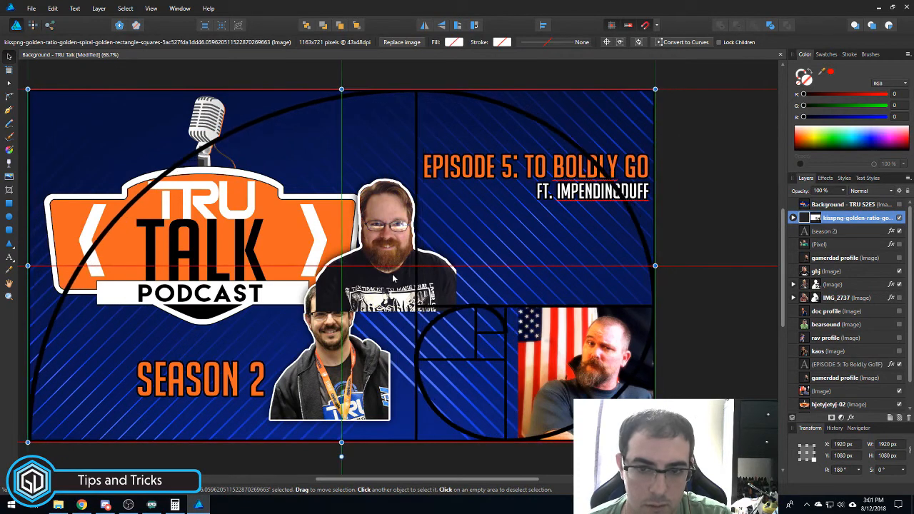
{"action": "left_click", "coordinate": [854, 272]}
{"action": "left_click_drag", "start_coordinate": [413, 267], "coordinate": [519, 398]}
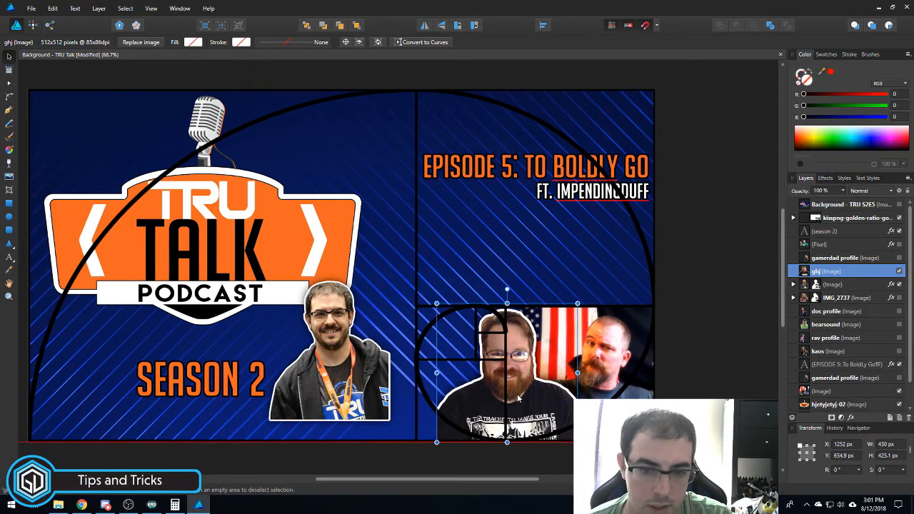
- Enlarge the bearded man's photo to 534 × 445.5 px and move it to X 1499, Y 634.5 px
{"action": "left_click", "coordinate": [835, 392]}
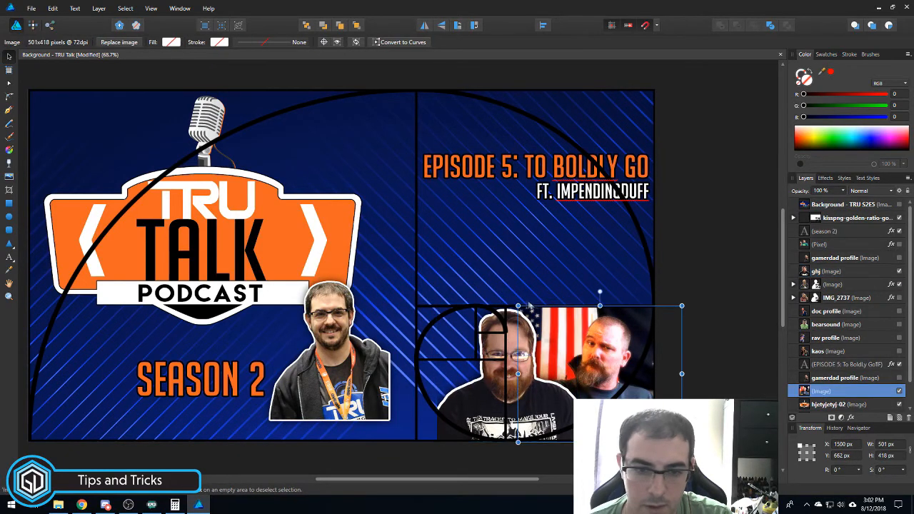
{"action": "left_click_drag", "start_coordinate": [518, 305], "coordinate": [506, 297]}
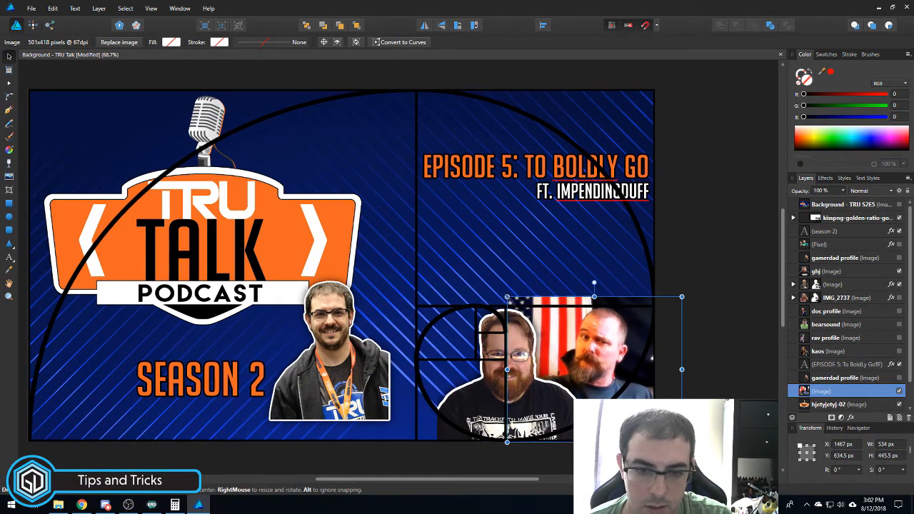
{"action": "left_click_drag", "start_coordinate": [720, 365], "coordinate": [751, 369]}
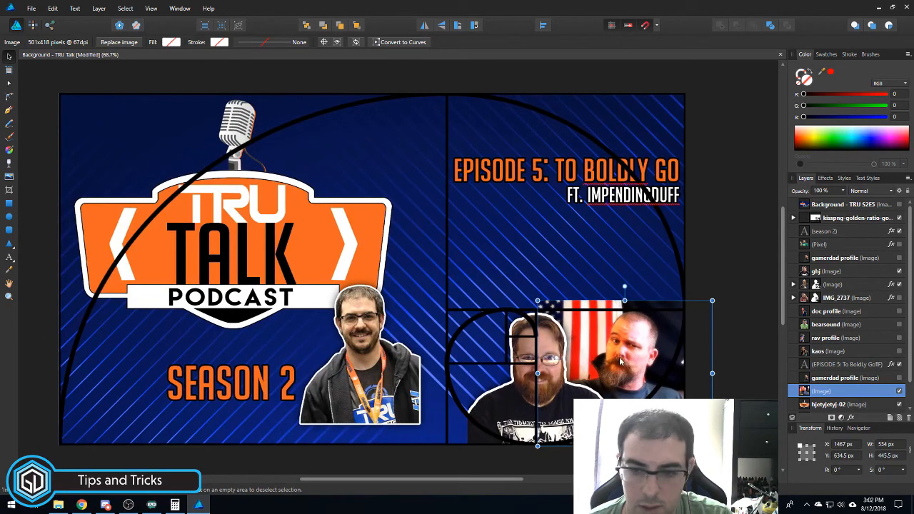
{"action": "left_click_drag", "start_coordinate": [626, 362], "coordinate": [638, 361]}
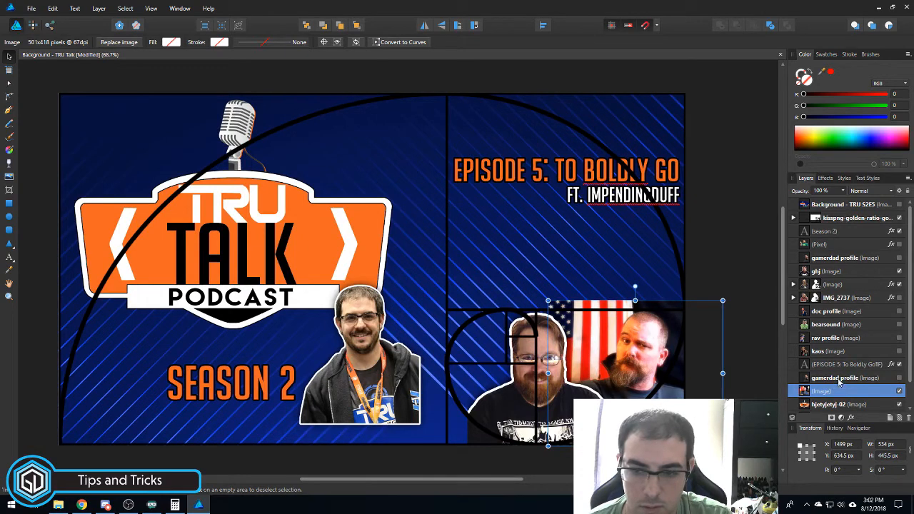
- Move the ghj portrait closer to the bearded man's photo and shrink it to about 405 × 400 px
{"action": "left_click", "coordinate": [845, 272]}
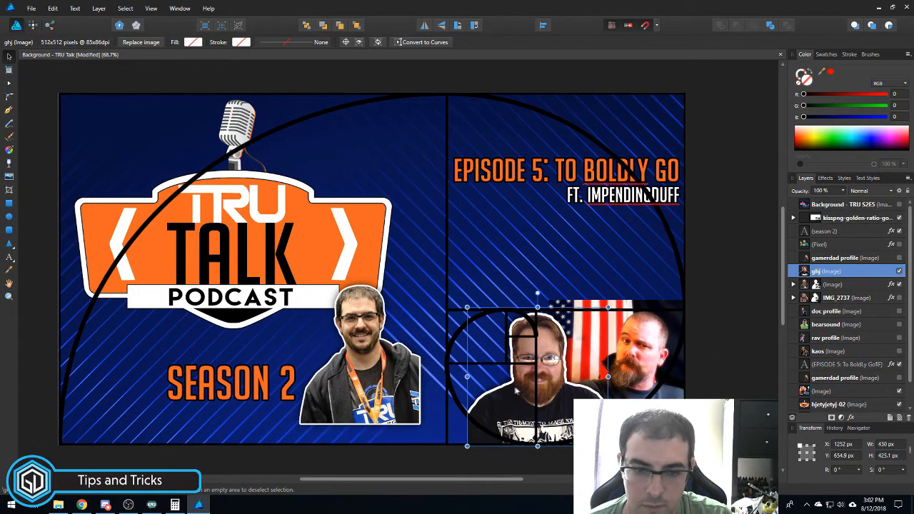
{"action": "left_click_drag", "start_coordinate": [549, 392], "coordinate": [579, 383]}
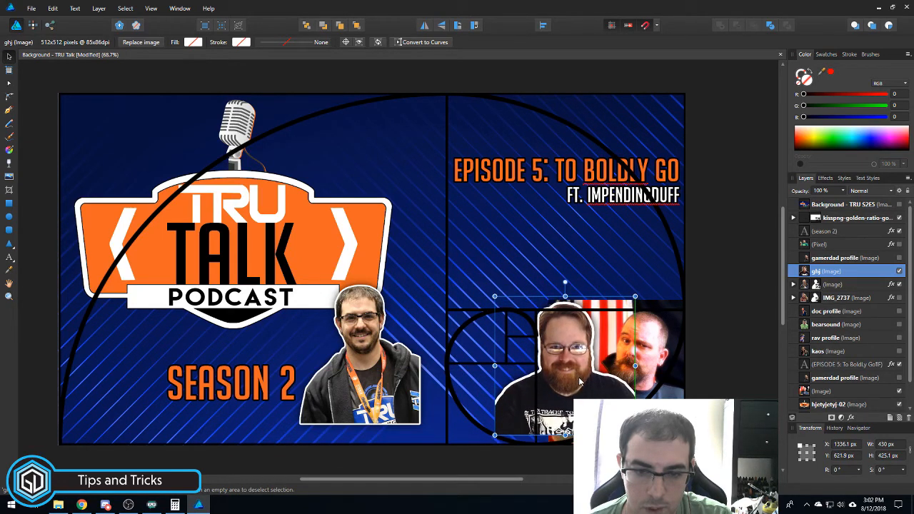
{"action": "left_click_drag", "start_coordinate": [494, 296], "coordinate": [502, 302]}
- Move the masked portrait to X 1080.6, Y 660.2 px, beside the ghj portrait, and hide the golden-ratio overlay
{"action": "left_click", "coordinate": [366, 363]}
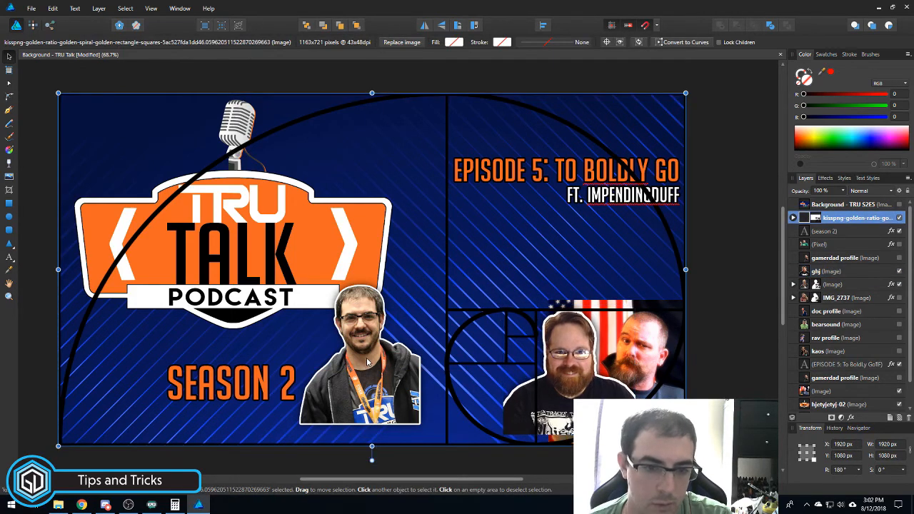
{"action": "left_click", "coordinate": [843, 284]}
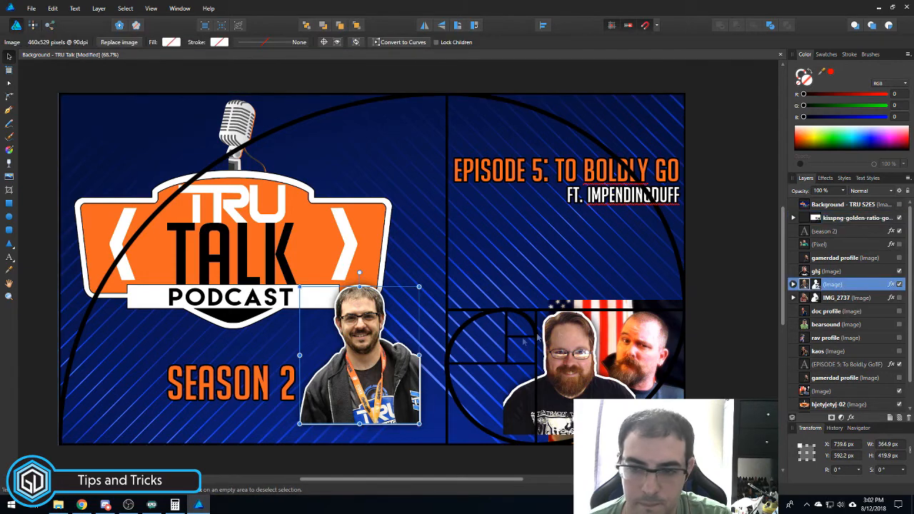
{"action": "left_click_drag", "start_coordinate": [363, 367], "coordinate": [475, 392]}
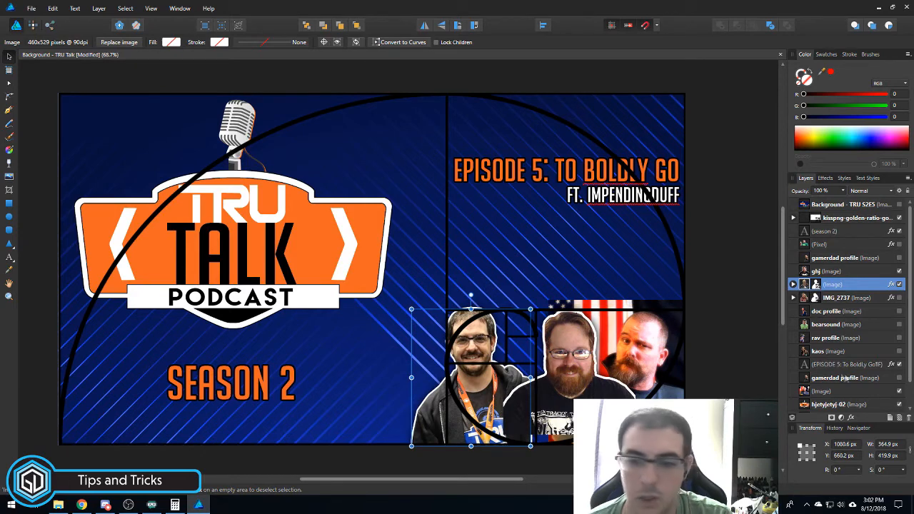
{"action": "left_click", "coordinate": [900, 218]}
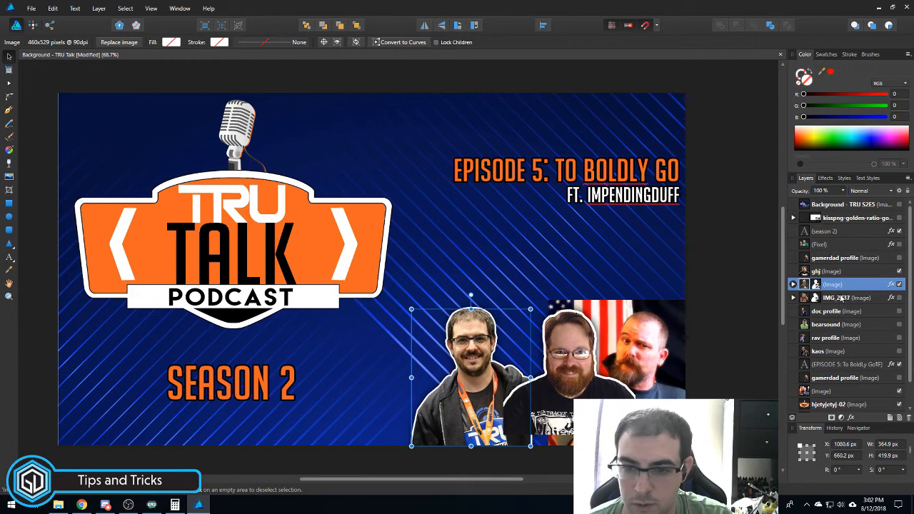
- Reorder the layers so the masked portrait is above the bearded man's photo and the ghj portrait is directly below that photo
{"action": "double_click", "coordinate": [845, 284]}
{"action": "left_click", "coordinate": [819, 271]}
{"action": "left_click_drag", "start_coordinate": [843, 288], "coordinate": [843, 287]}
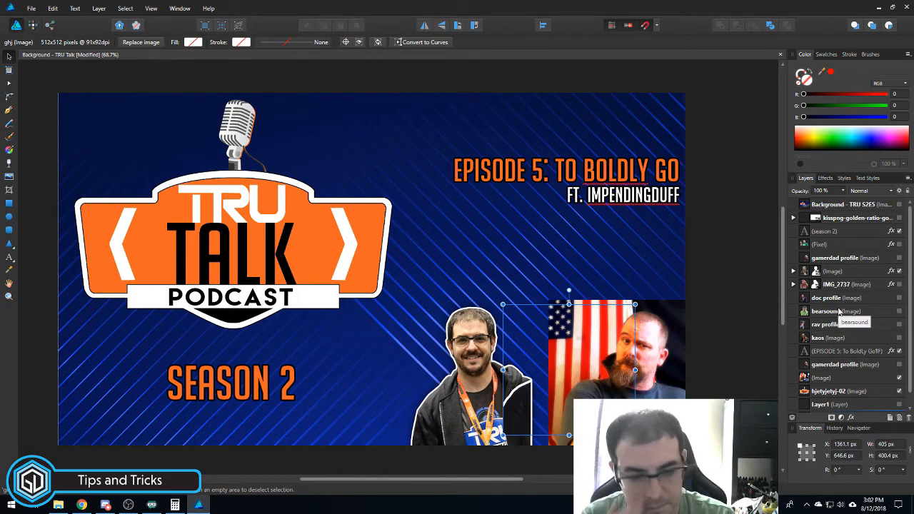
{"action": "key", "text": "ctrl+z"}
{"action": "left_click_drag", "start_coordinate": [853, 274], "coordinate": [847, 294]}
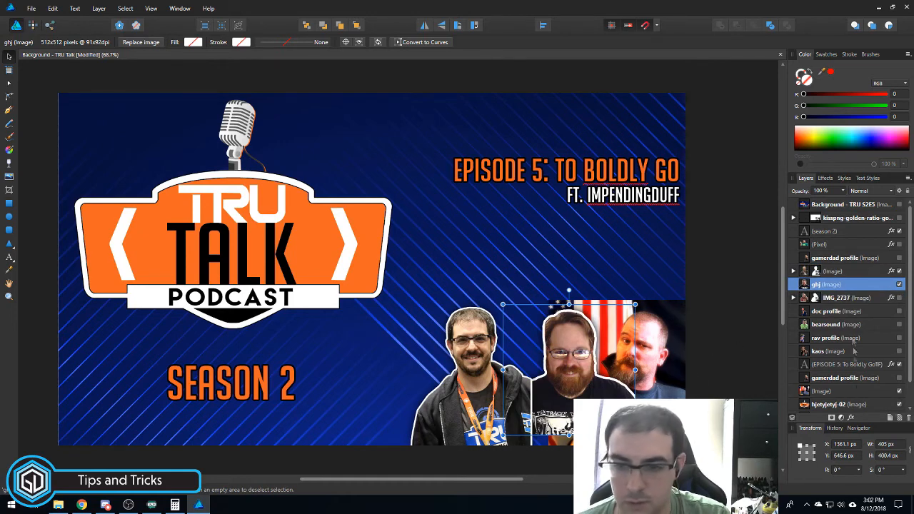
{"action": "left_click_drag", "start_coordinate": [854, 394], "coordinate": [856, 269]}
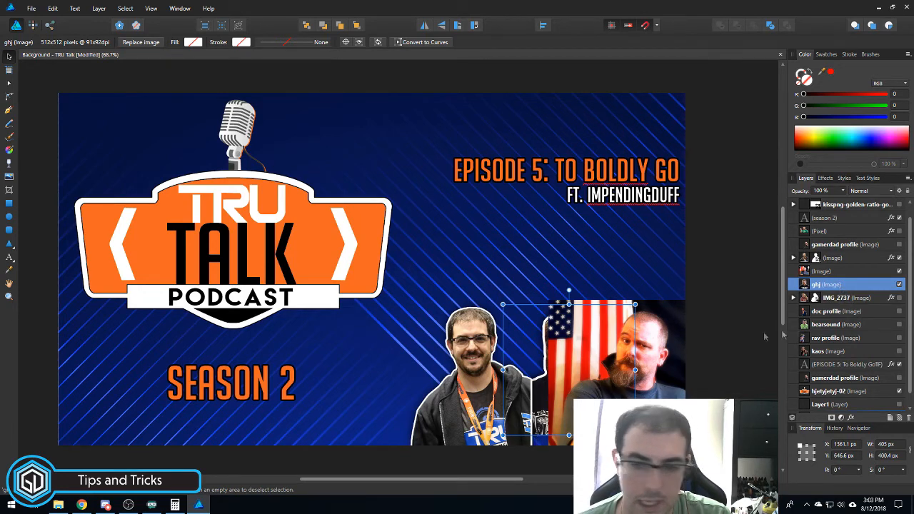
- Move the bearded man's photo over the SEASON 2 text and the masked portrait into the canvas's lower-right corner
{"action": "left_click", "coordinate": [639, 361]}
{"action": "left_click_drag", "start_coordinate": [640, 361], "coordinate": [315, 360]}
{"action": "left_click", "coordinate": [473, 389]}
{"action": "left_click_drag", "start_coordinate": [474, 389], "coordinate": [647, 386]}
- Enlarge the ghj portrait to about 431 × 426 px and place it beside the masked portrait at X 1361.1, Y 609.9 px
{"action": "left_click", "coordinate": [559, 389]}
{"action": "mouse_move", "coordinate": [559, 389]}
{"action": "left_mouse_down"}
{"action": "mouse_move", "coordinate": [572, 399]}
{"action": "mouse_move", "coordinate": [564, 395]}
{"action": "left_mouse_up"}
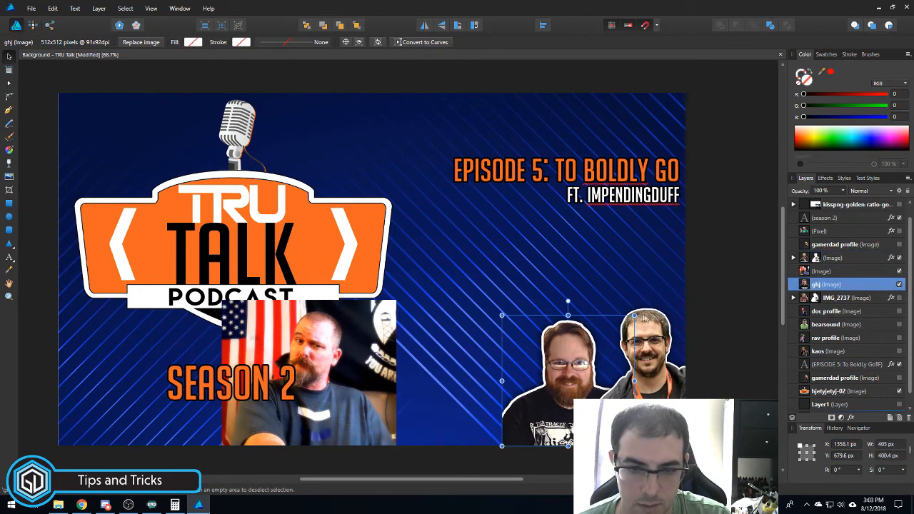
{"action": "left_click_drag", "start_coordinate": [636, 315], "coordinate": [643, 307]}
{"action": "left_click_drag", "start_coordinate": [569, 354], "coordinate": [570, 341]}
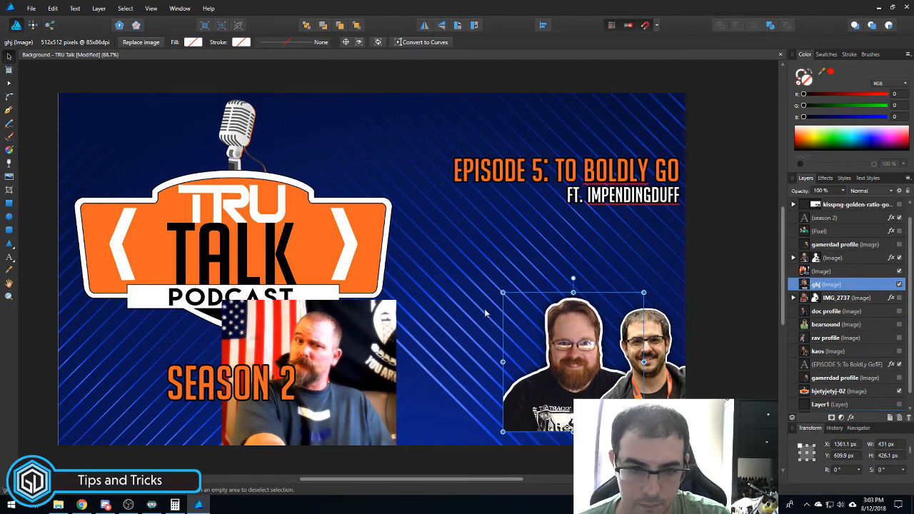
- Shrink the ghj portrait to about 376 × 371 px and move the bearded man's photo to X 1122, Y 664.6 px
{"action": "left_click_drag", "start_coordinate": [503, 292], "coordinate": [520, 310]}
{"action": "left_click_drag", "start_coordinate": [315, 361], "coordinate": [519, 369]}
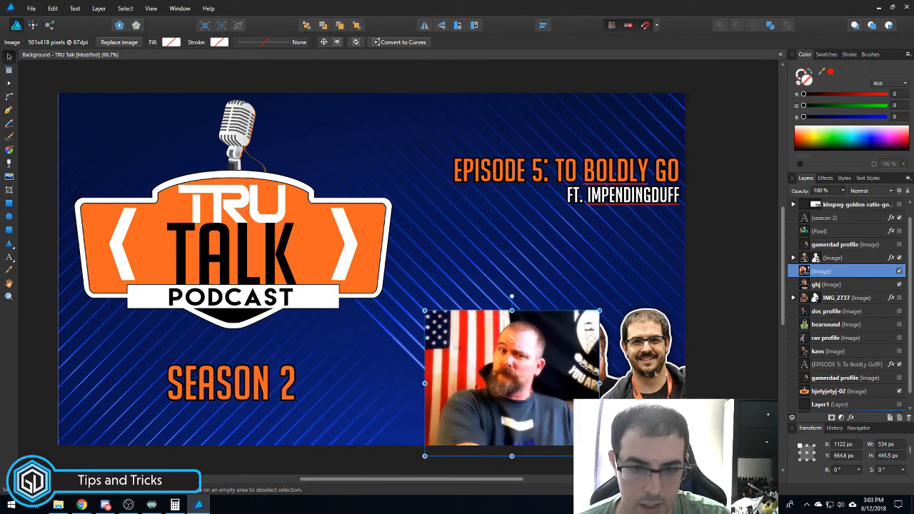
- Move the ghj layer above the bearded man's photo and shift that photo slightly right to X 1126 px
{"action": "left_click", "coordinate": [829, 287]}
{"action": "left_click_drag", "start_coordinate": [836, 285], "coordinate": [840, 264]}
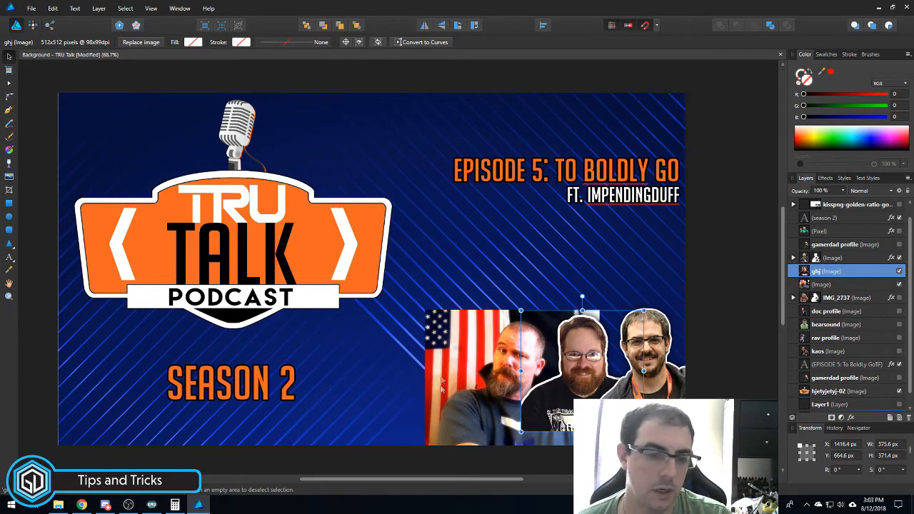
{"action": "left_click", "coordinate": [480, 342]}
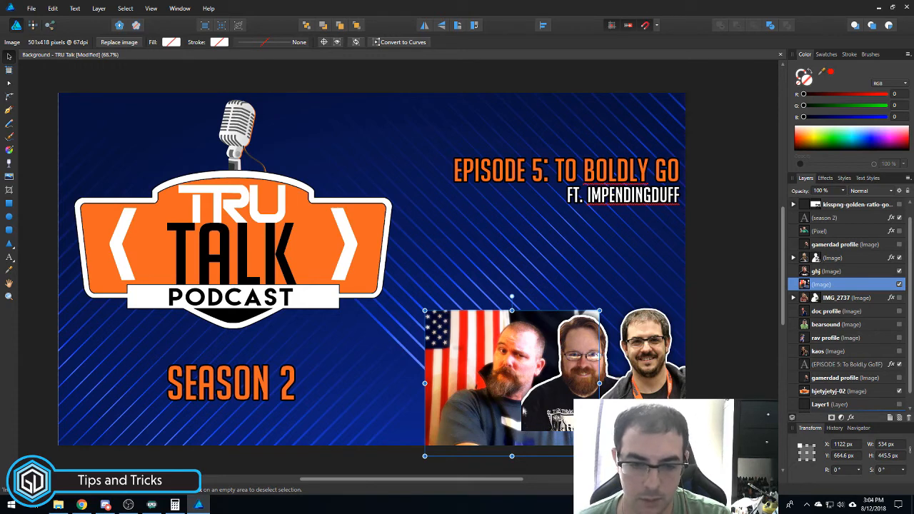
{"action": "left_click_drag", "start_coordinate": [494, 417], "coordinate": [497, 418]}
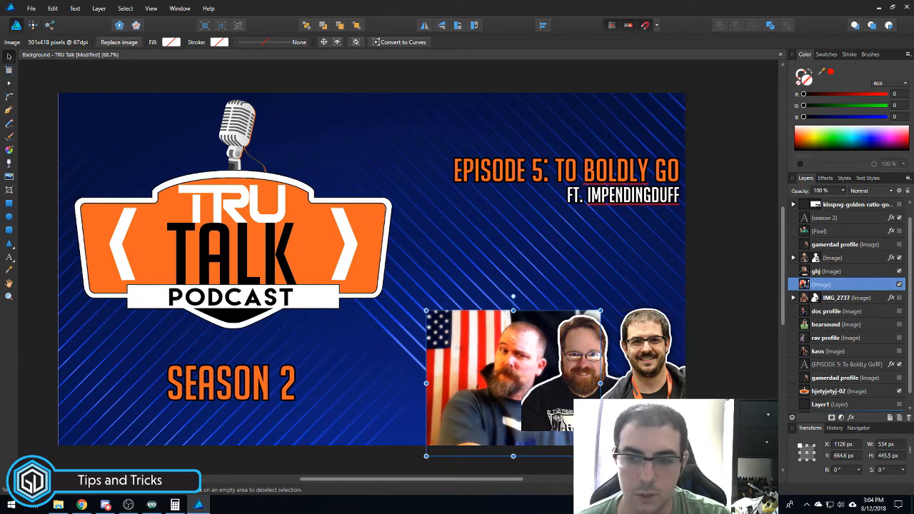
- Show the golden-ratio overlay and preview the layout with the upper gamerdad profile image turned on, then off again
{"action": "left_click", "coordinate": [899, 205]}
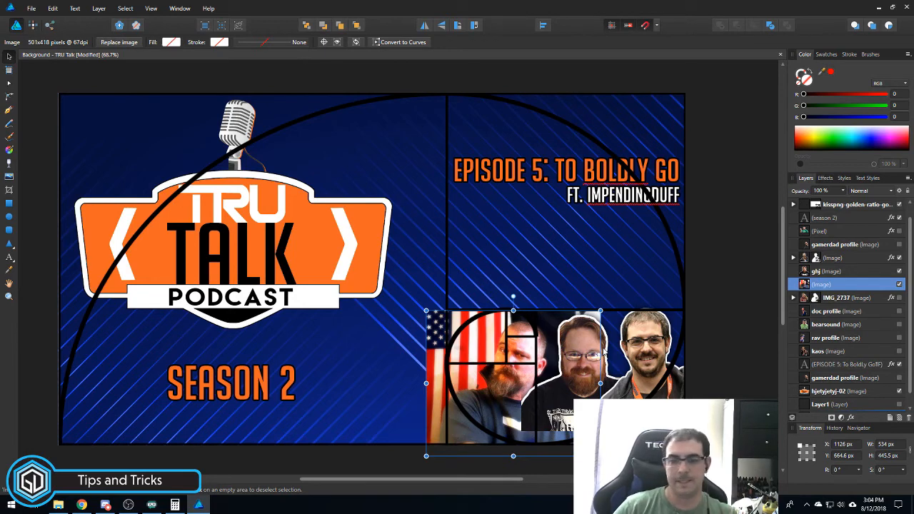
{"action": "left_click", "coordinate": [900, 380]}
{"action": "left_click", "coordinate": [900, 379]}
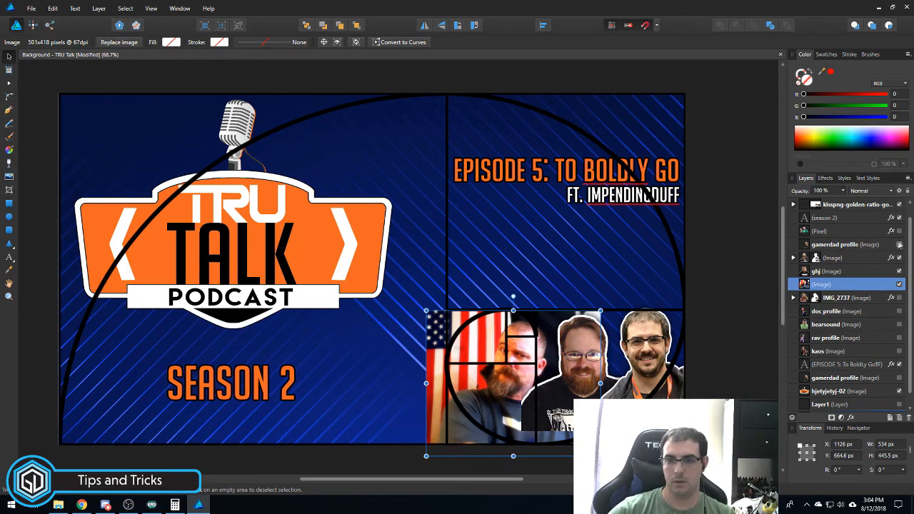
{"action": "left_click", "coordinate": [900, 245]}
{"action": "left_click", "coordinate": [900, 244]}
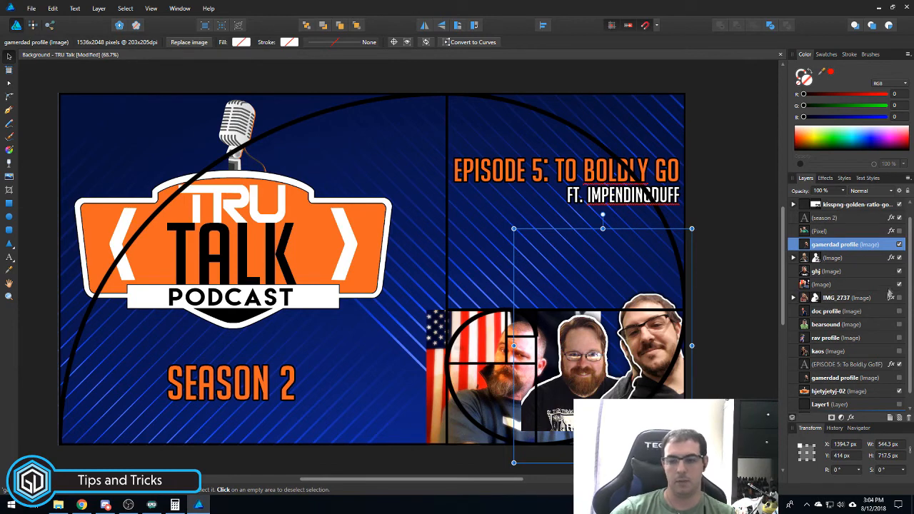
{"action": "left_click", "coordinate": [899, 245]}
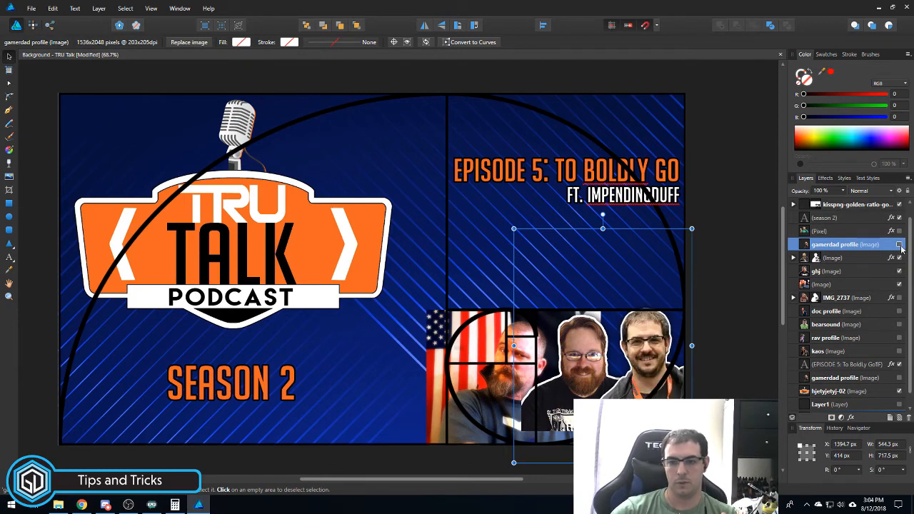
- Hide the golden-ratio overlay and delete the "To Boldly Go" wording from the episode title text
{"action": "left_click", "coordinate": [561, 169]}
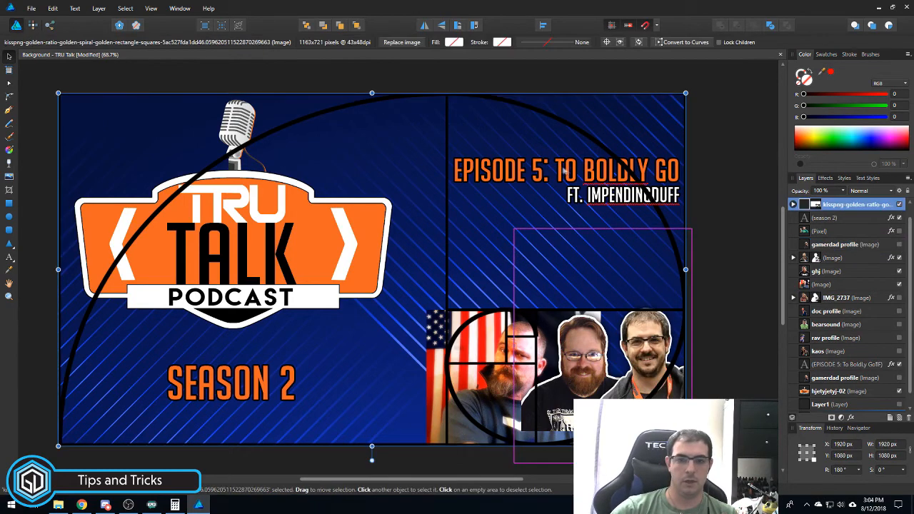
{"action": "left_click", "coordinate": [9, 257]}
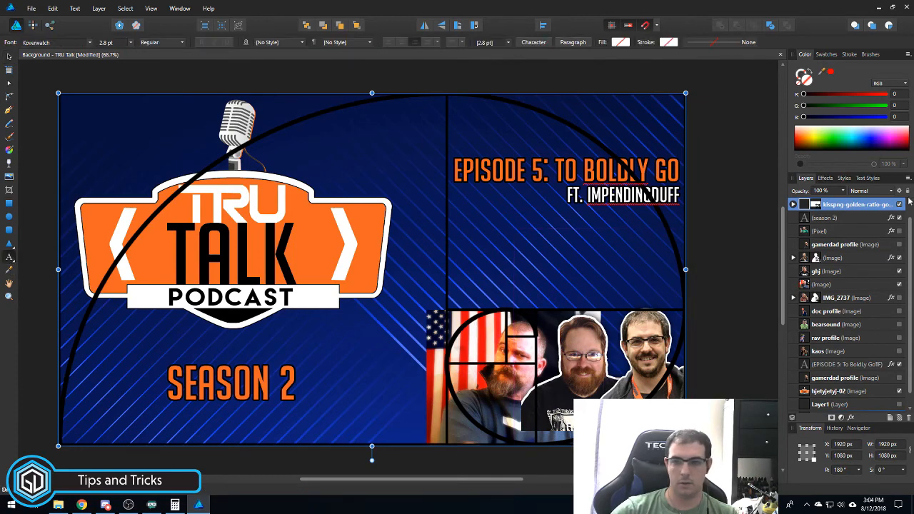
{"action": "left_click", "coordinate": [899, 204]}
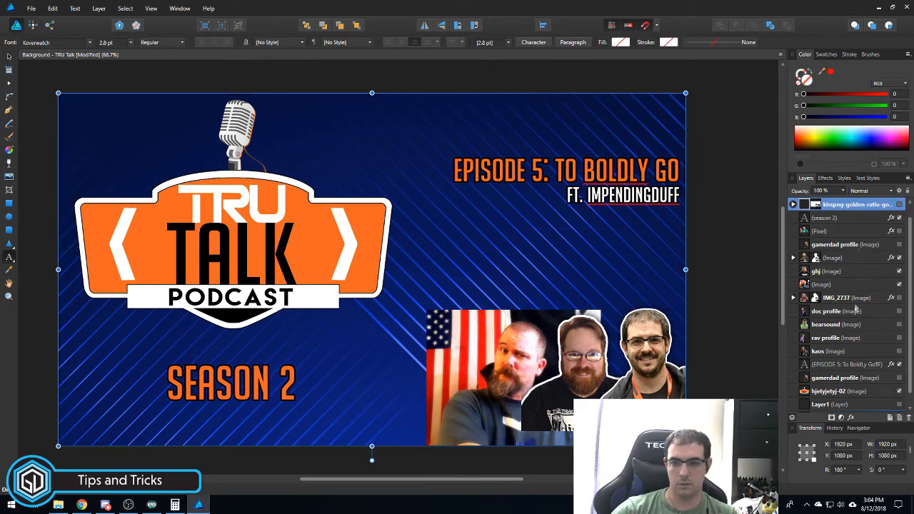
{"action": "left_click", "coordinate": [846, 365]}
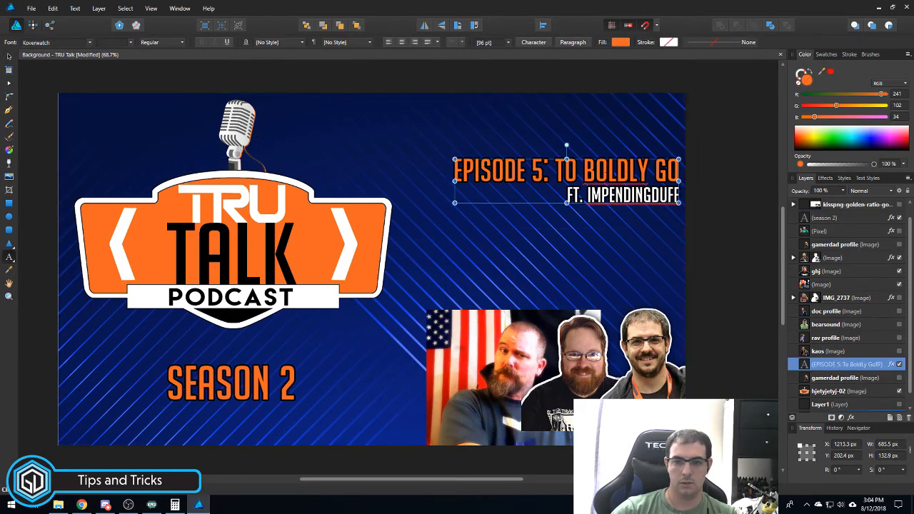
{"action": "key", "text": "Left"}
{"action": "key", "text": "Left"}
{"action": "key", "text": "Left"}
{"action": "key", "text": "Left"}
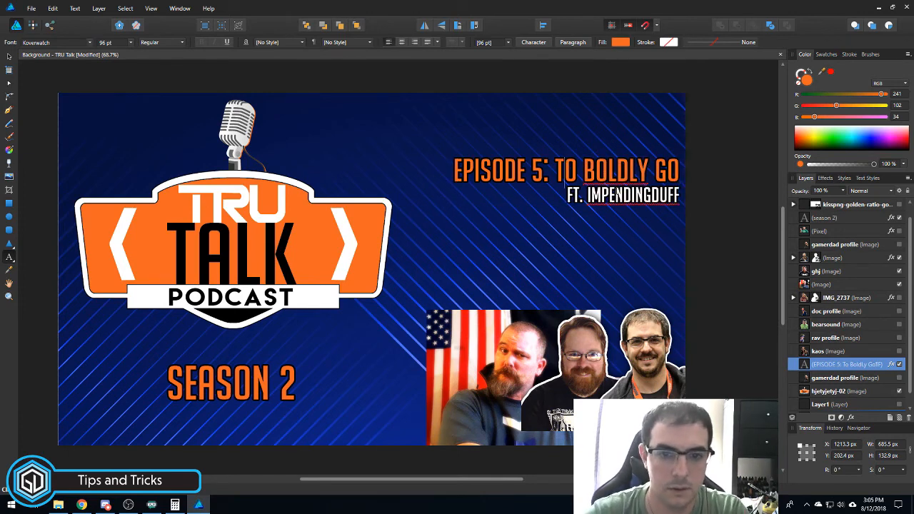
{"action": "key", "text": "Delete"}
{"action": "key", "text": "Delete"}
{"action": "key", "text": "Delete"}
{"action": "key", "text": "Delete"}
{"action": "key", "text": "Delete"}
{"action": "key", "text": "Delete"}
{"action": "key", "text": "Delete"}
{"action": "key", "text": "Delete"}
{"action": "key", "text": "Delete"}
{"action": "key", "text": "Delete"}
{"action": "key", "text": "Delete"}
{"action": "key", "text": "Delete"}
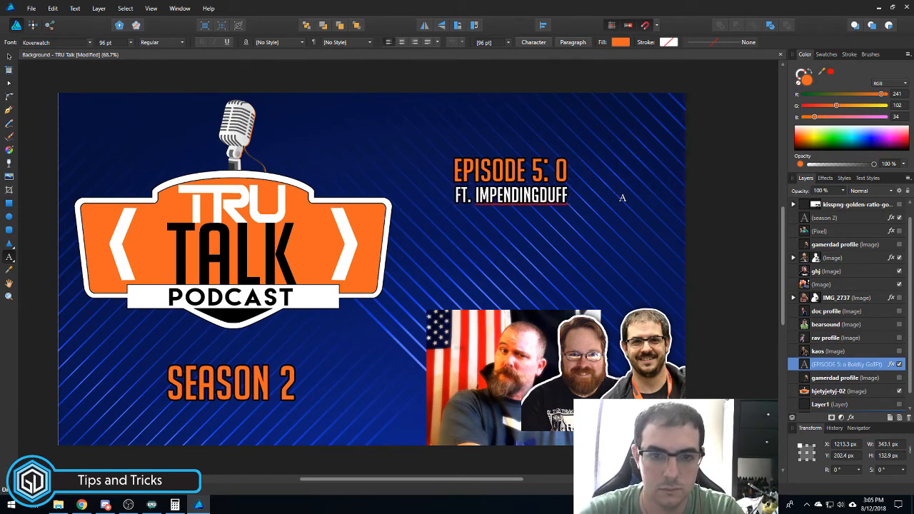
- Change the episode number to 6 and enter "End of an Era" as the episode's title
{"action": "key", "text": "BackSpace"}
{"action": "type", "text": "6"}
{"action": "key", "text": "Right"}
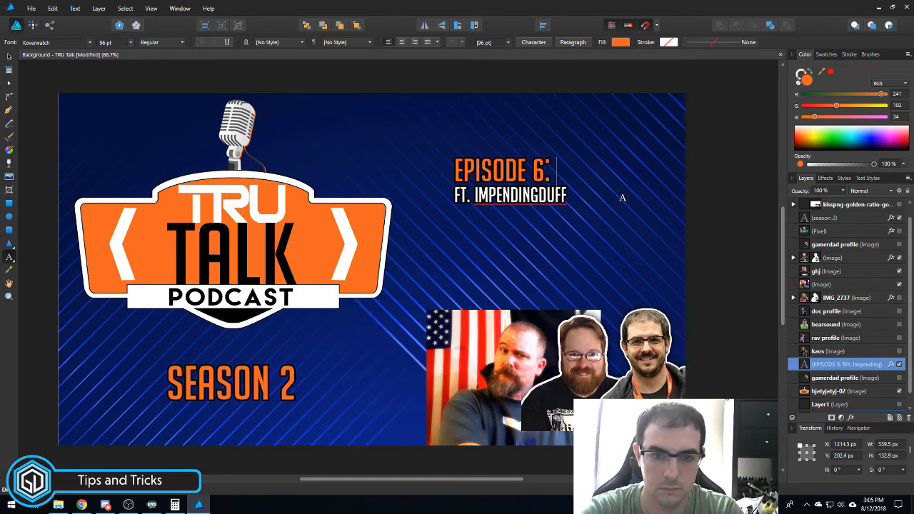
{"action": "type", "text": "End of an Er"}
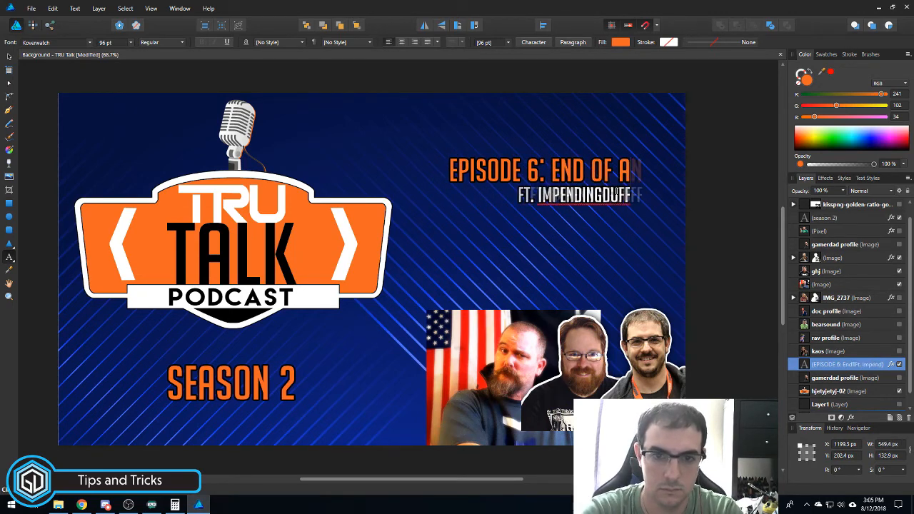
{"action": "type", "text": "a"}
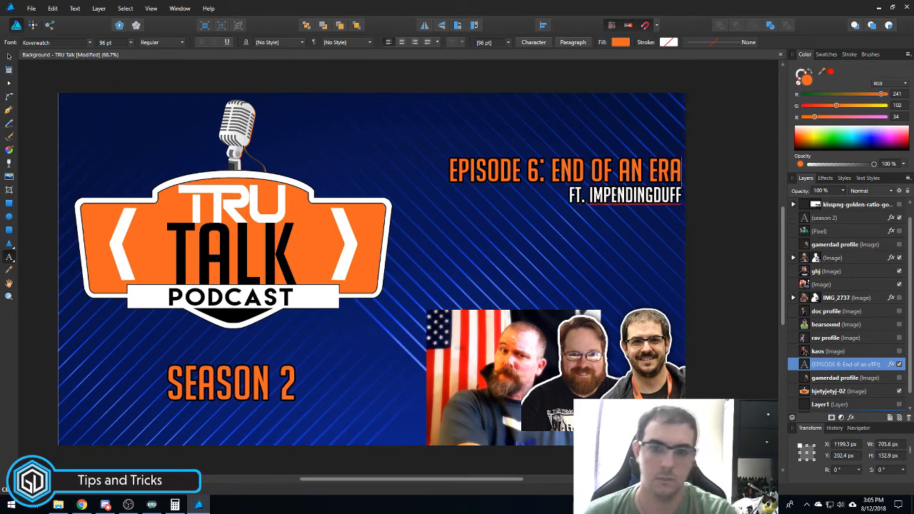
- Replace the featured guest's handle below the episode title with "SilentGhost73"
{"action": "double_click", "coordinate": [634, 193]}
{"action": "type", "text": "SilentGho"}
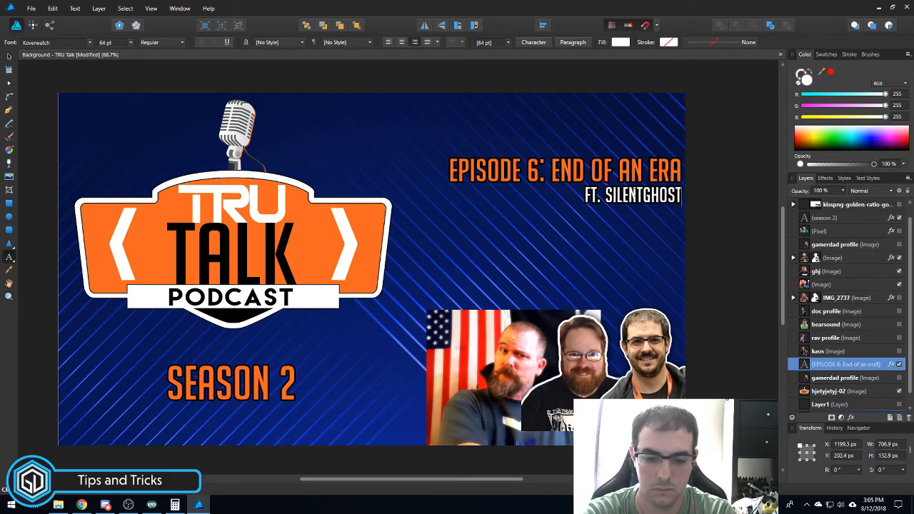
{"action": "type", "text": "73"}
{"action": "key", "text": "Escape"}
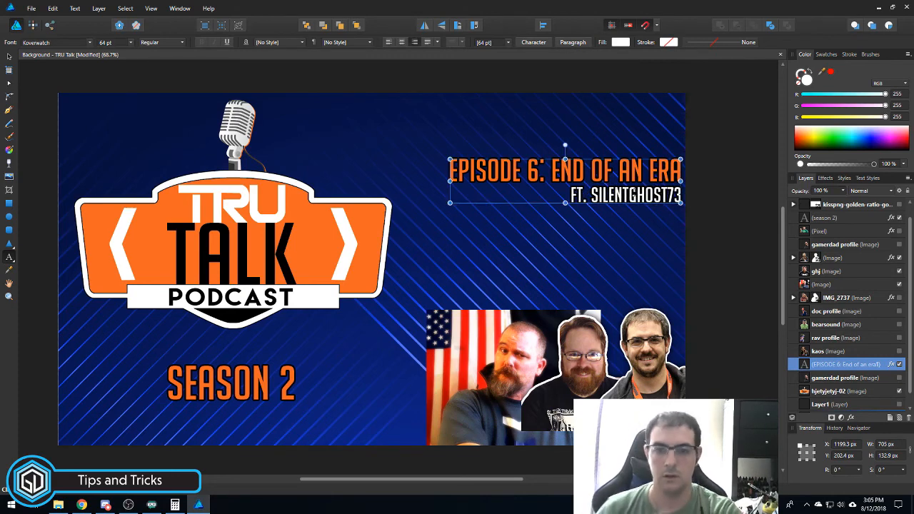
{"action": "left_click", "coordinate": [8, 57]}
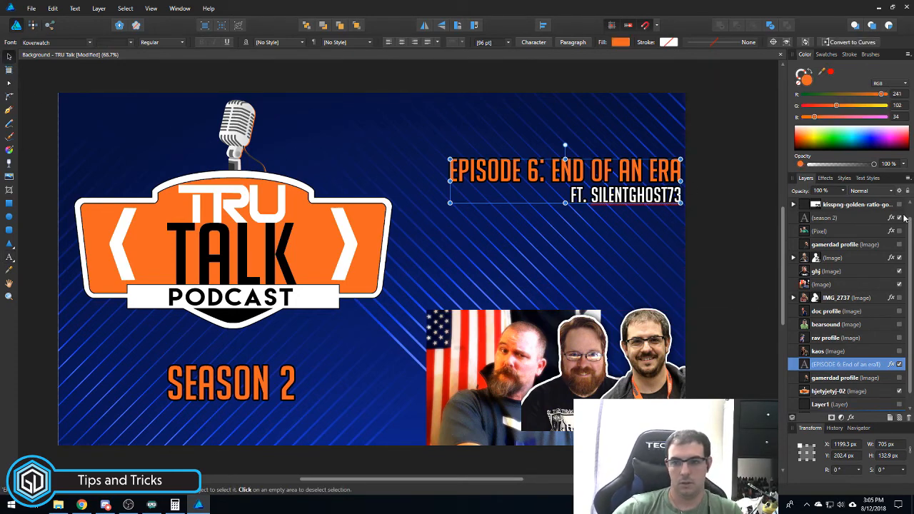
- Move the episode title block down to X 1200.3, Y 240.4 px with the golden-ratio overlay shown, and hide the overlay
{"action": "left_click", "coordinate": [899, 205]}
{"action": "double_click", "coordinate": [848, 366]}
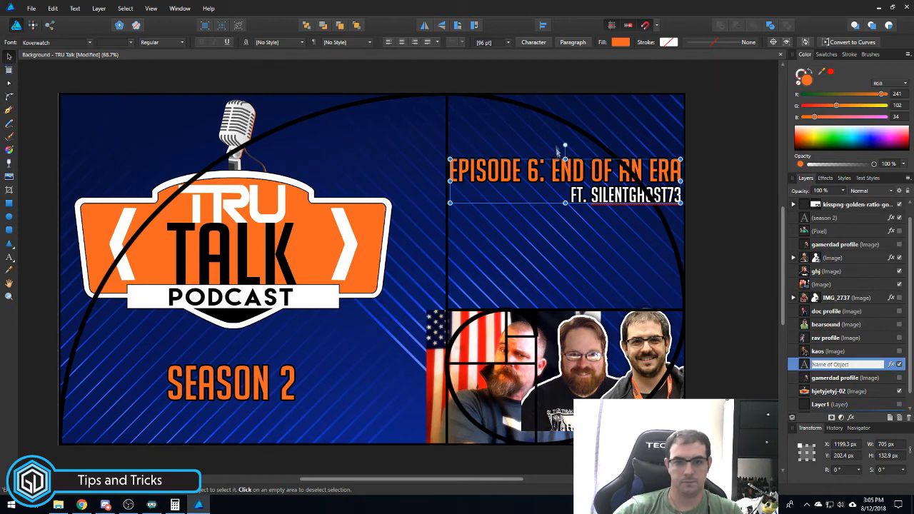
{"action": "left_click", "coordinate": [569, 174]}
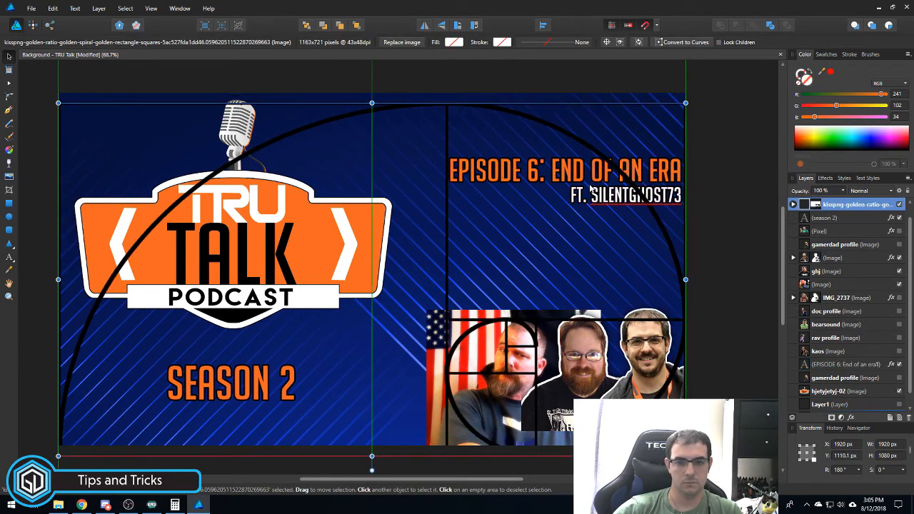
{"action": "left_click_drag", "start_coordinate": [593, 180], "coordinate": [583, 177]}
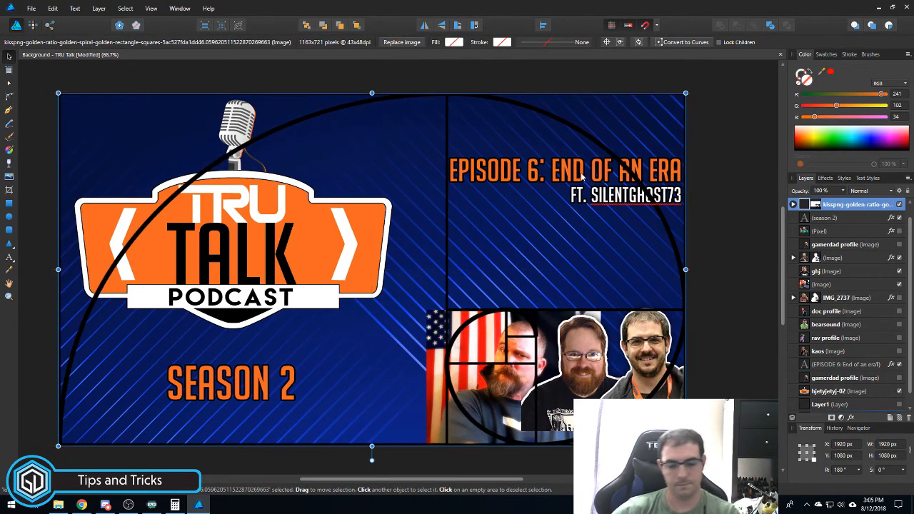
{"action": "left_click", "coordinate": [854, 368]}
{"action": "mouse_move", "coordinate": [576, 180]}
{"action": "left_mouse_down"}
{"action": "mouse_move", "coordinate": [567, 187]}
{"action": "mouse_move", "coordinate": [577, 191]}
{"action": "left_mouse_up"}
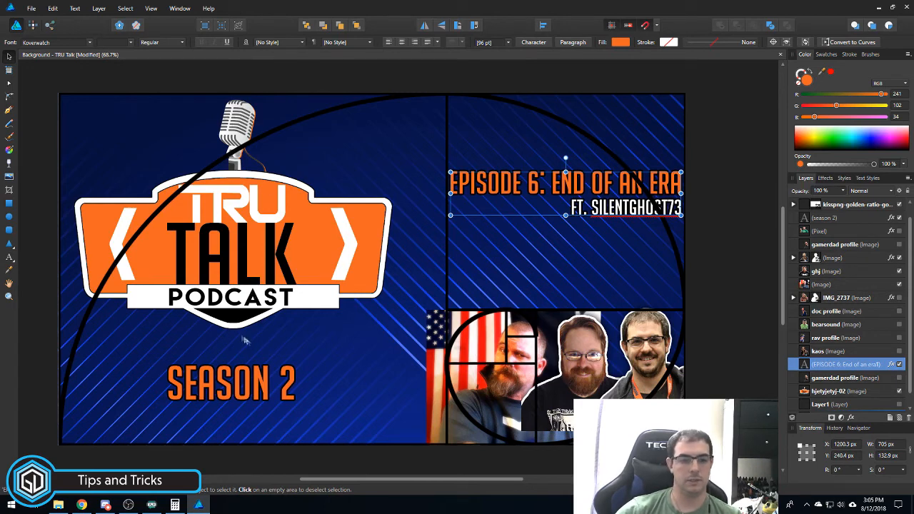
{"action": "left_click", "coordinate": [240, 233]}
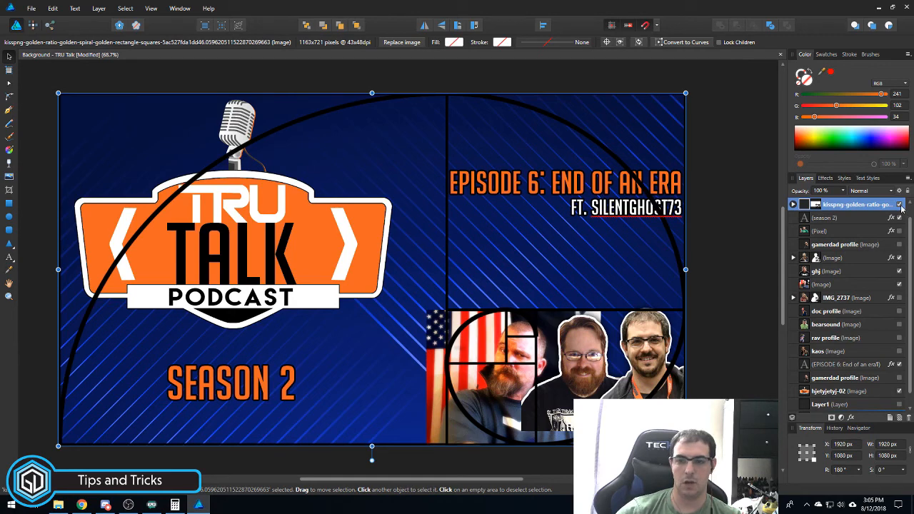
{"action": "left_click", "coordinate": [900, 205]}
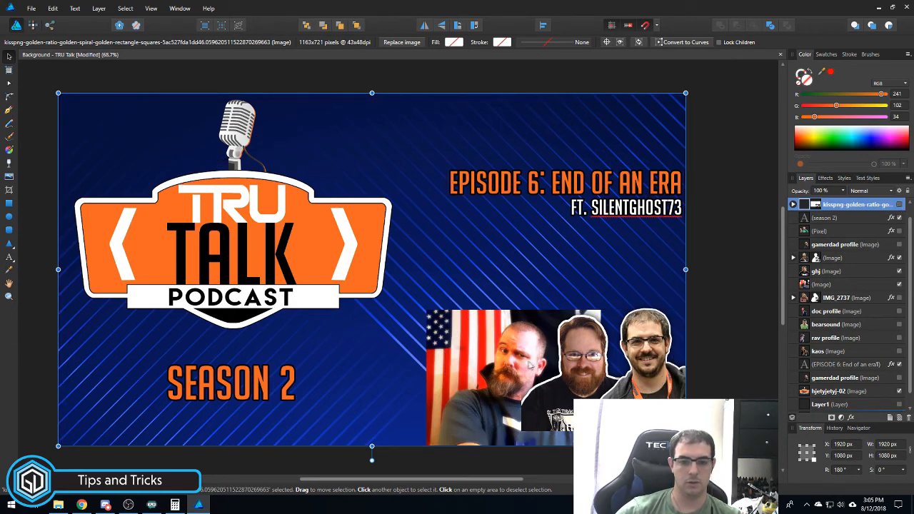